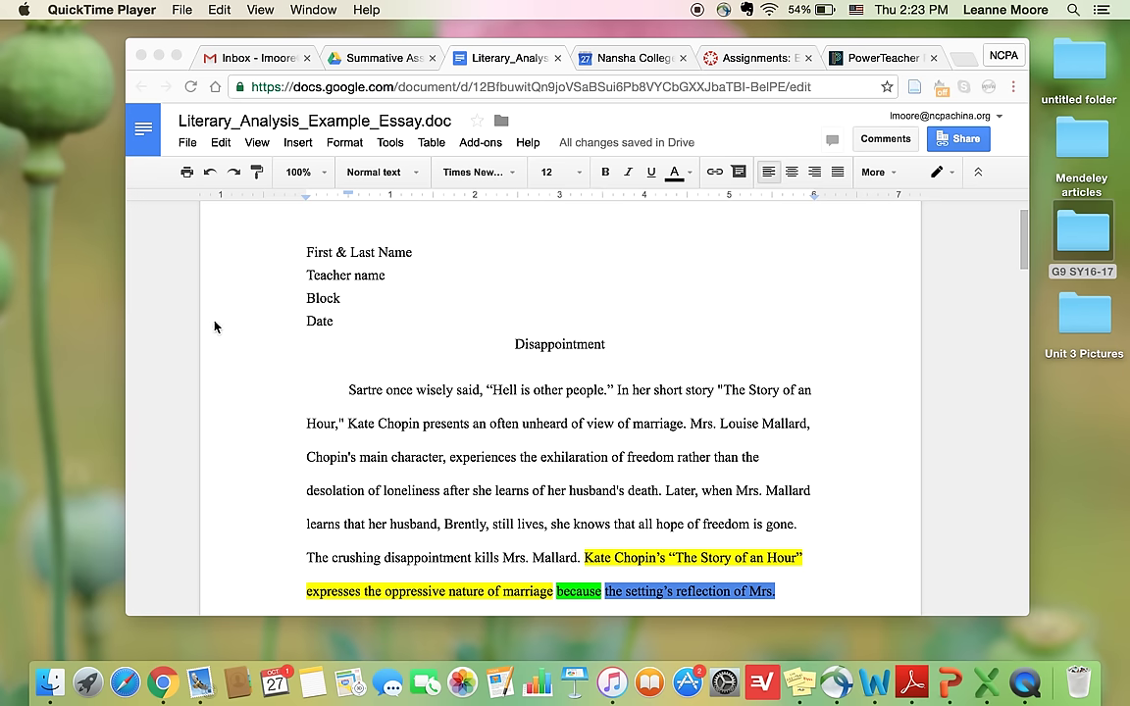
# - Review the essay's heading, title and introduction, marking the plot-summary sentences between the opening and the thesis
pyautogui.scroll(2, 223, 336)
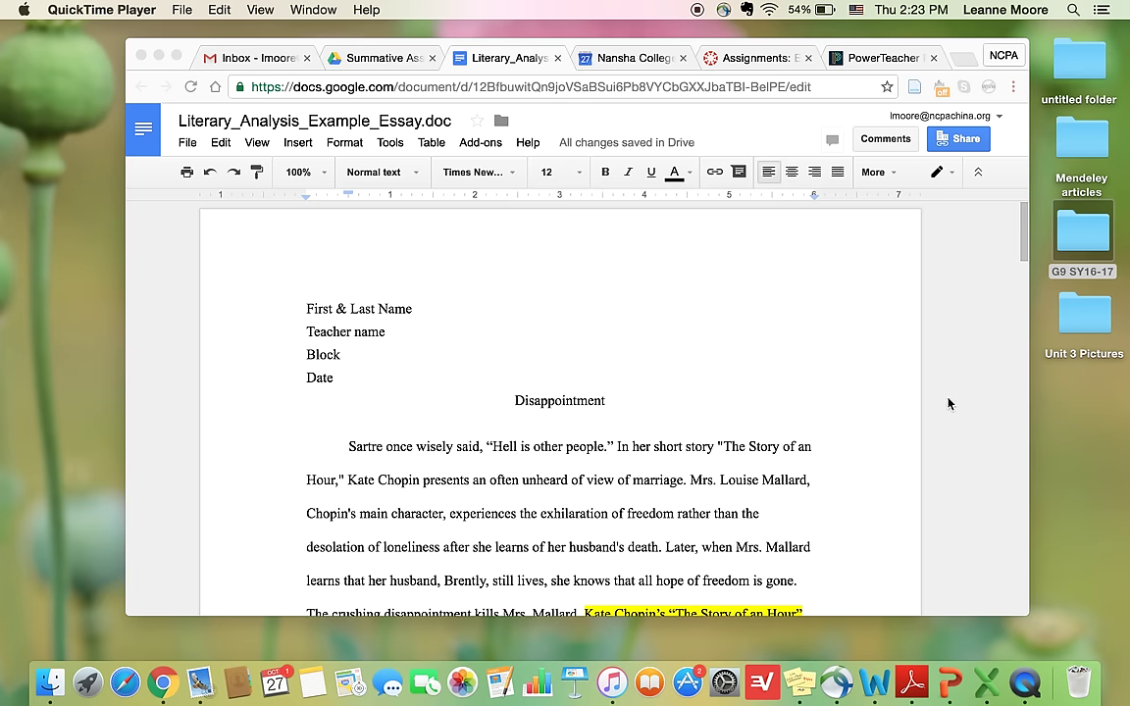
pyautogui.scroll(-5, 947, 403)
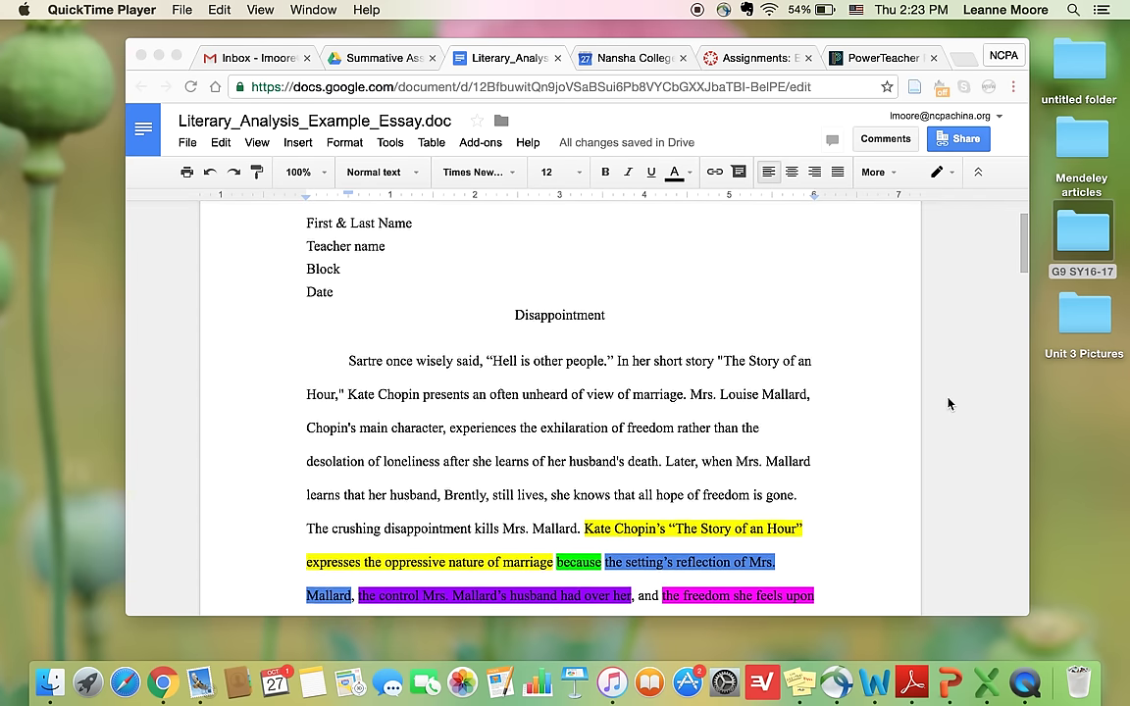
pyautogui.scroll(-3, 948, 403)
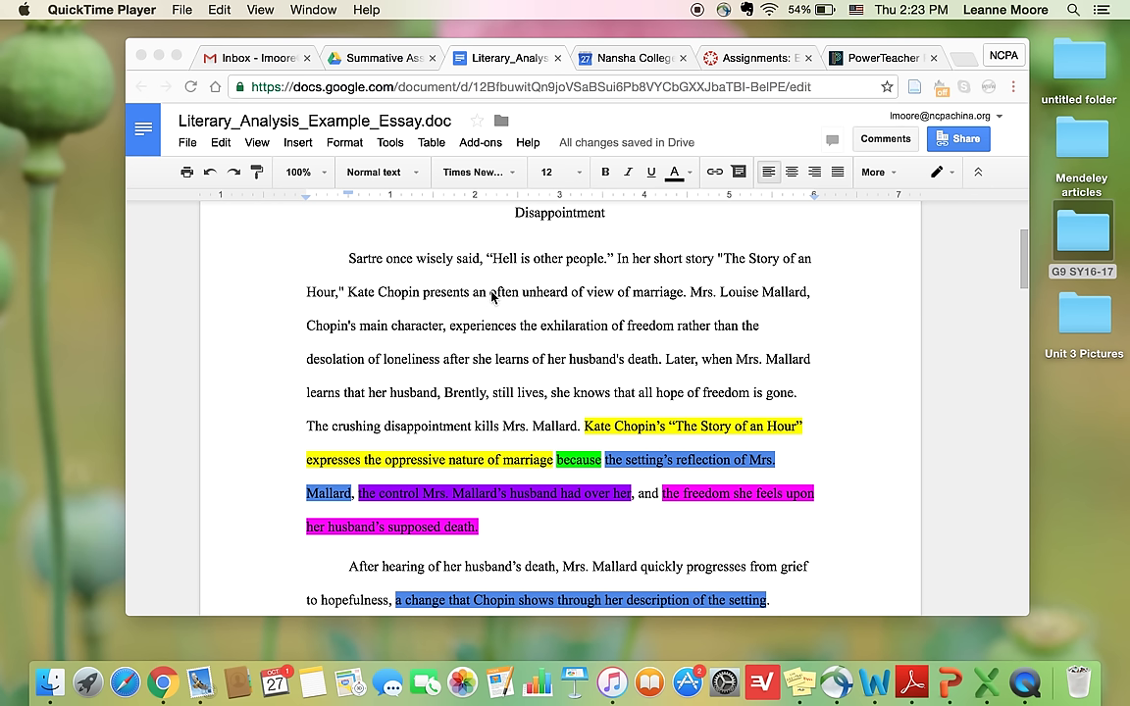
pyautogui.click(693, 293)
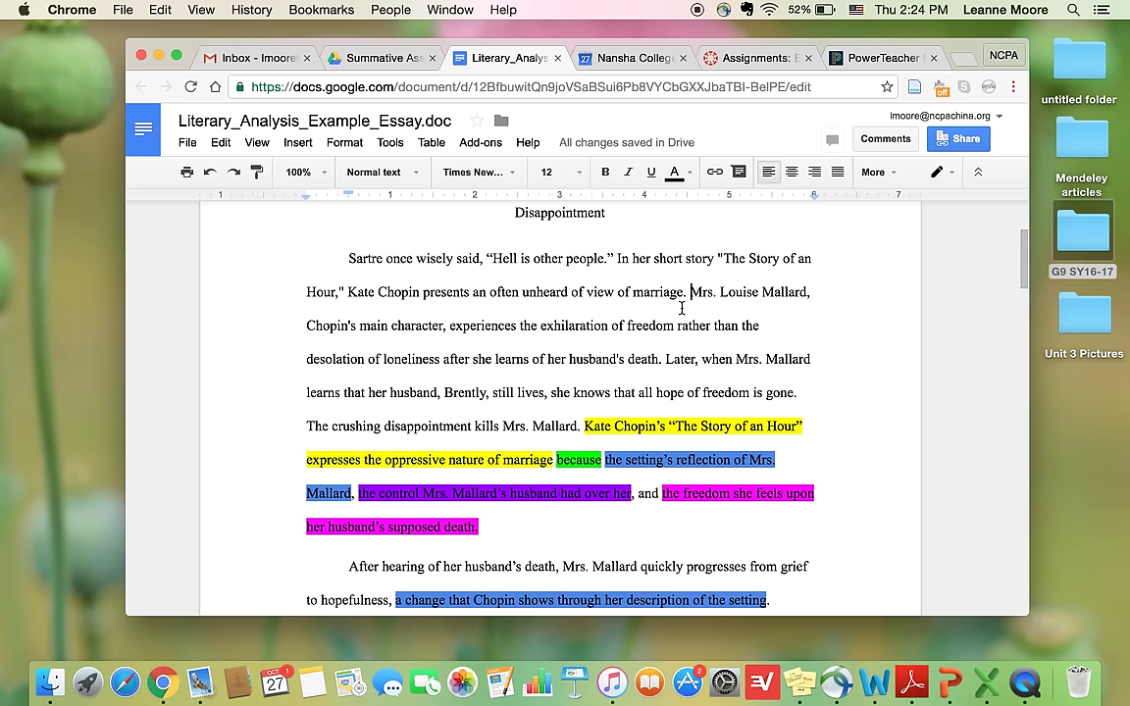
pyautogui.moveTo(690, 292); pyautogui.dragTo(577, 426)
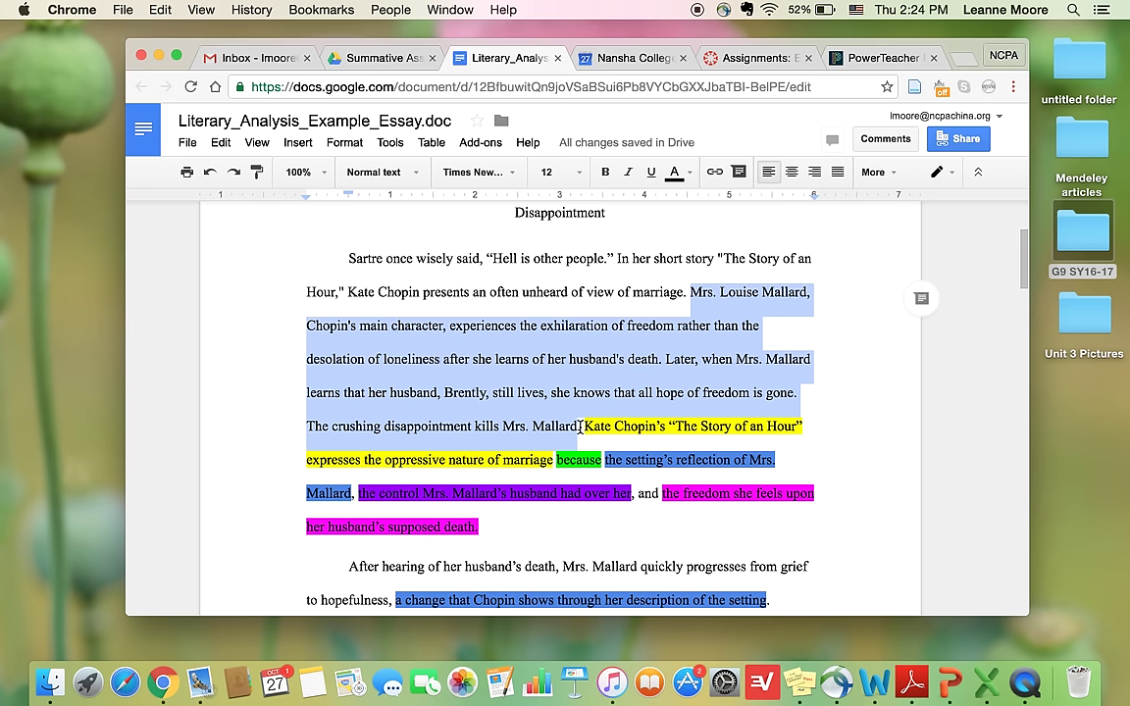
pyautogui.click(580, 426)
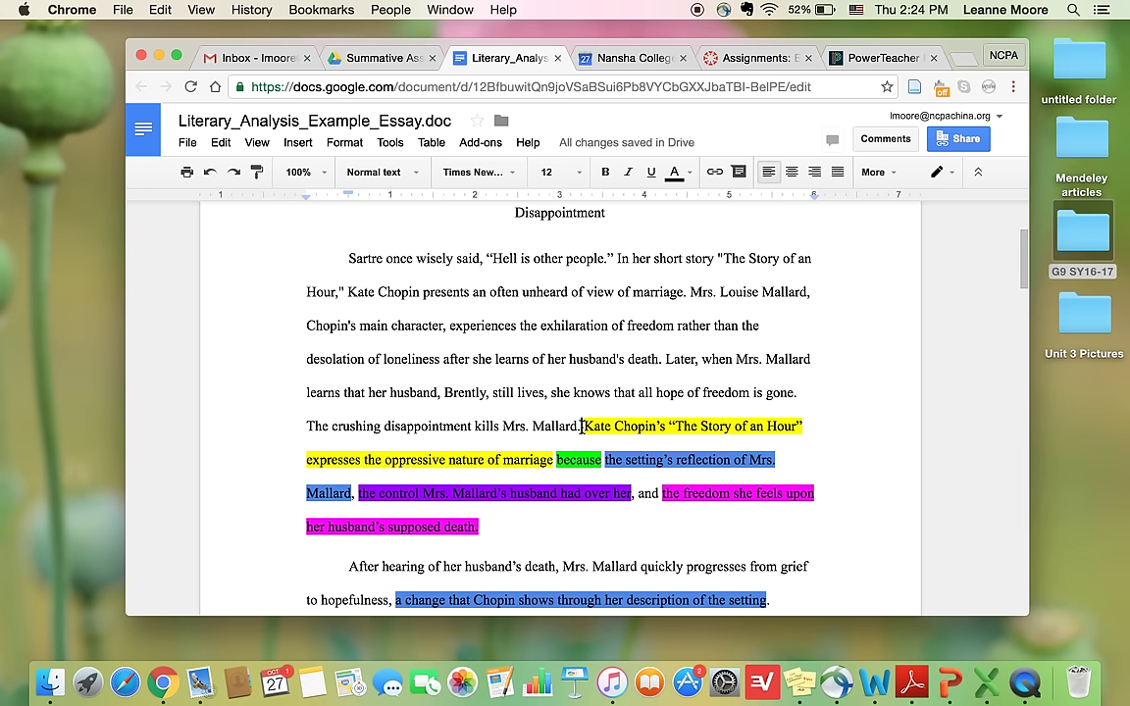
# - Add the label "Thesis statement" directly after the highlighted thesis sentence at the end of the introduction
pyautogui.moveTo(582, 425); pyautogui.dragTo(557, 539)
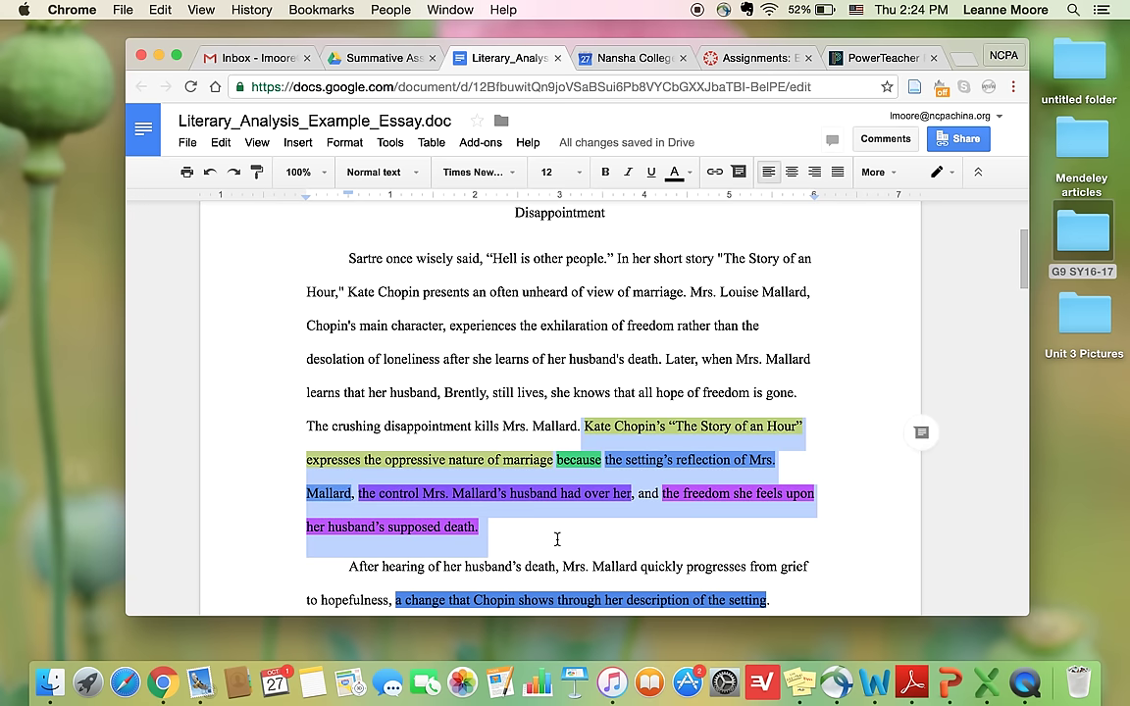
pyautogui.click(557, 540)
pyautogui.write('Th')
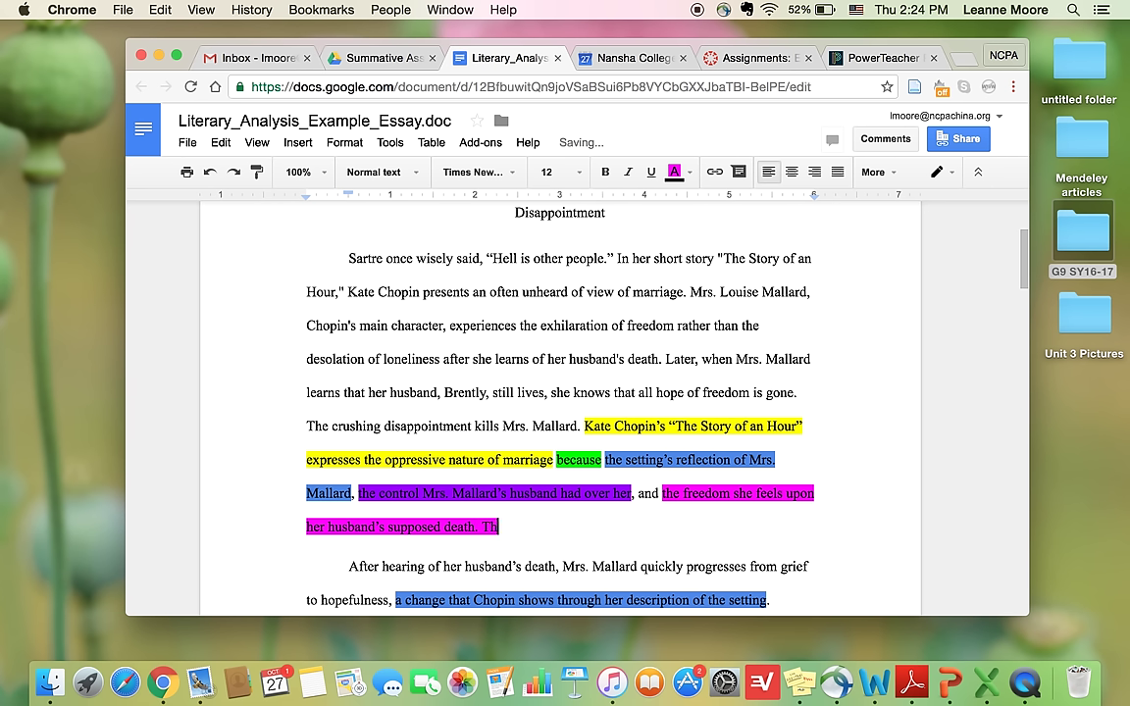
pyautogui.write('esis state')
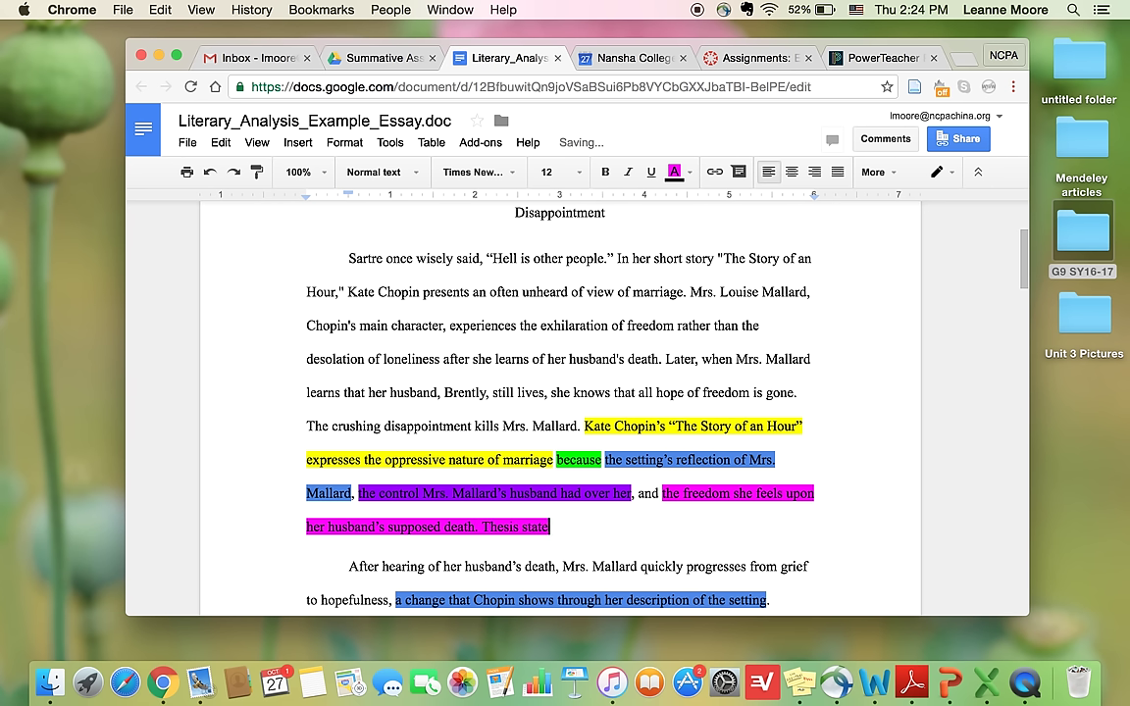
pyautogui.write('ment')
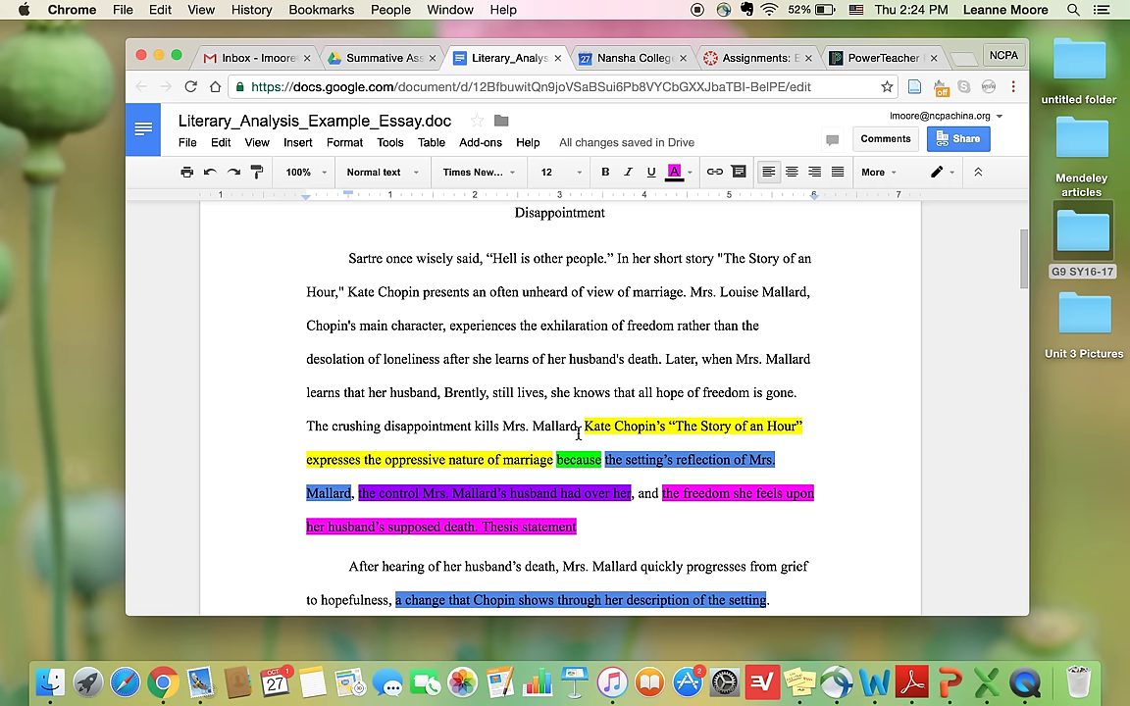
# - Examine the thesis's yellow claim, "because" and blue setting point, comparing the latter with the blue phrase in the first body paragraph
pyautogui.moveTo(585, 423); pyautogui.dragTo(553, 455)
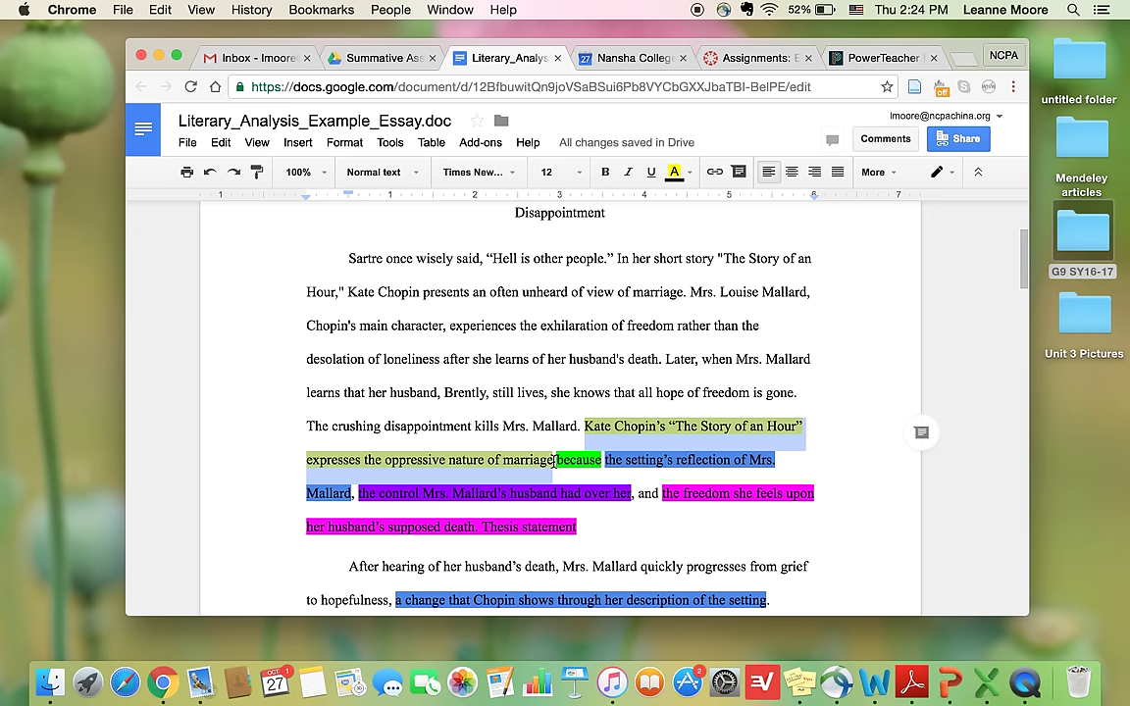
pyautogui.click(554, 460)
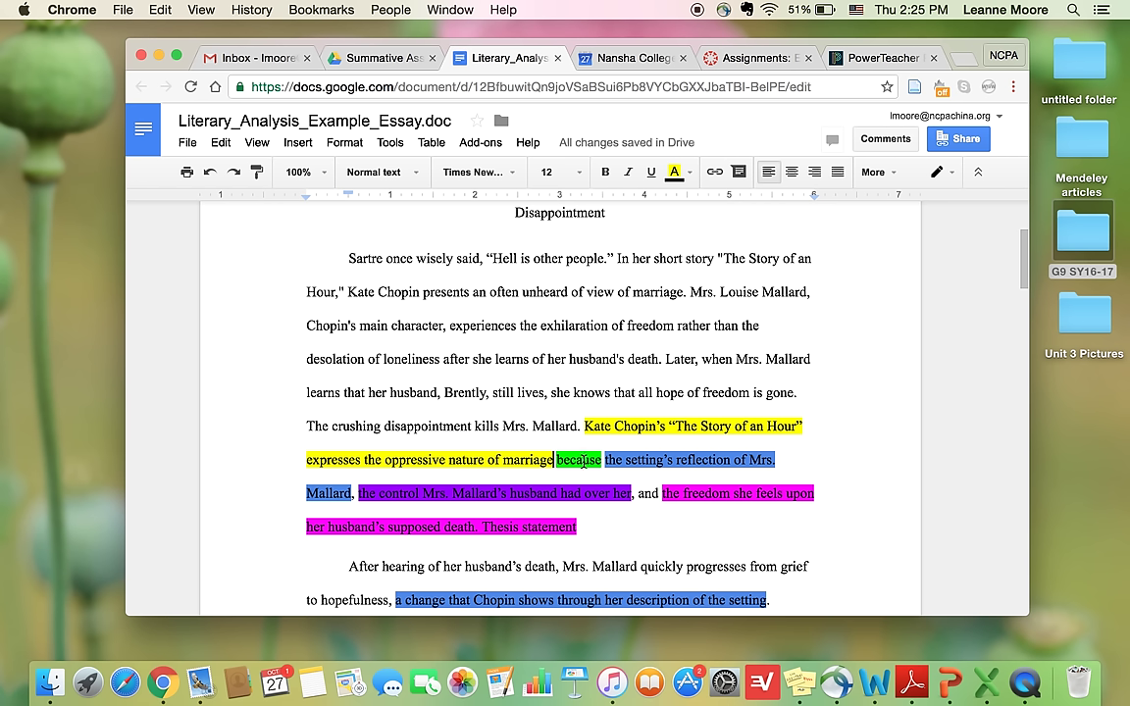
pyautogui.click(575, 461)
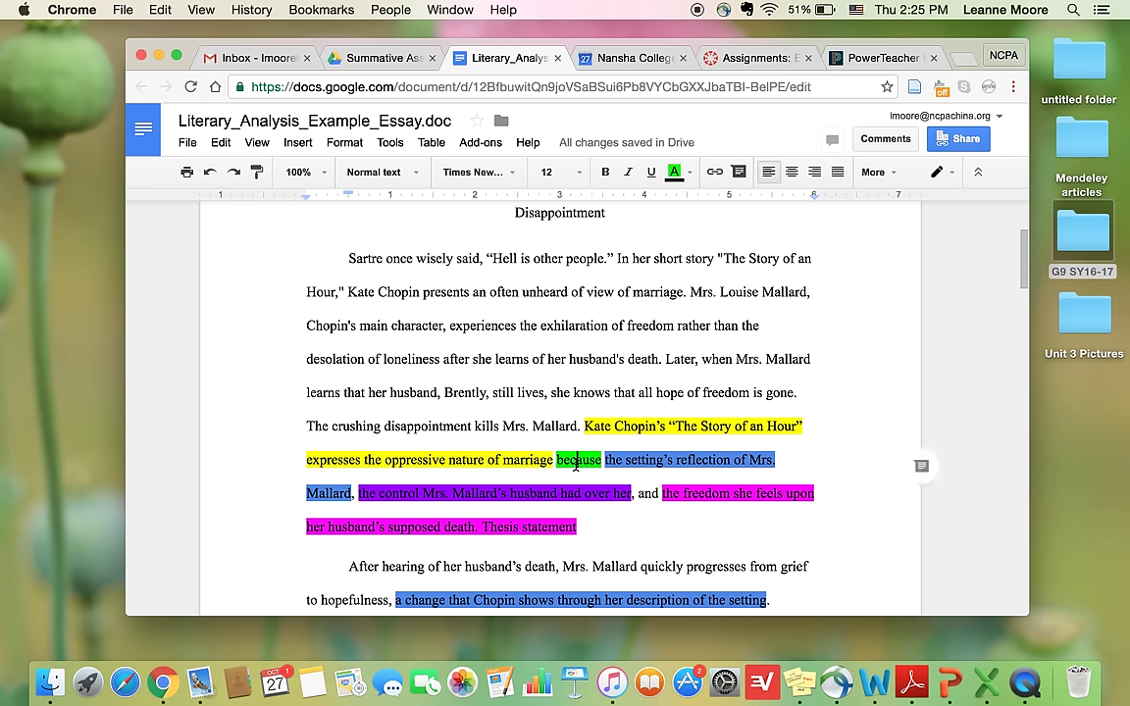
pyautogui.click(558, 460)
pyautogui.scroll(-5, 879, 466)
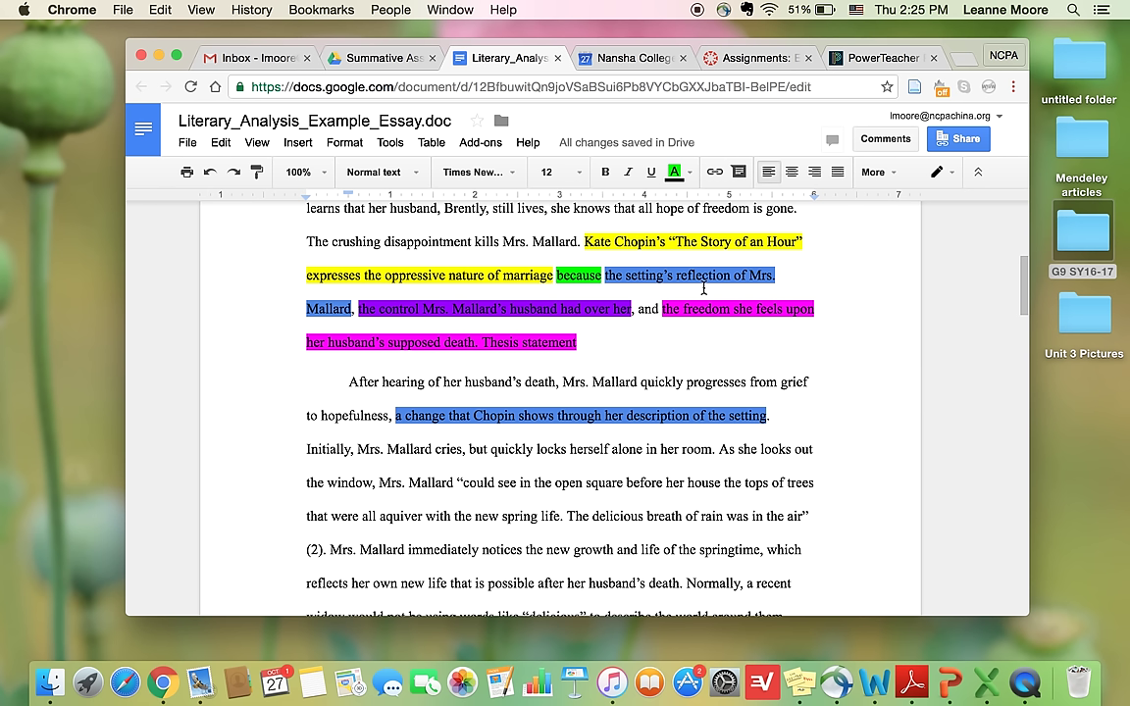
pyautogui.click(688, 276)
pyautogui.click(396, 416)
pyautogui.moveTo(396, 416); pyautogui.dragTo(770, 418)
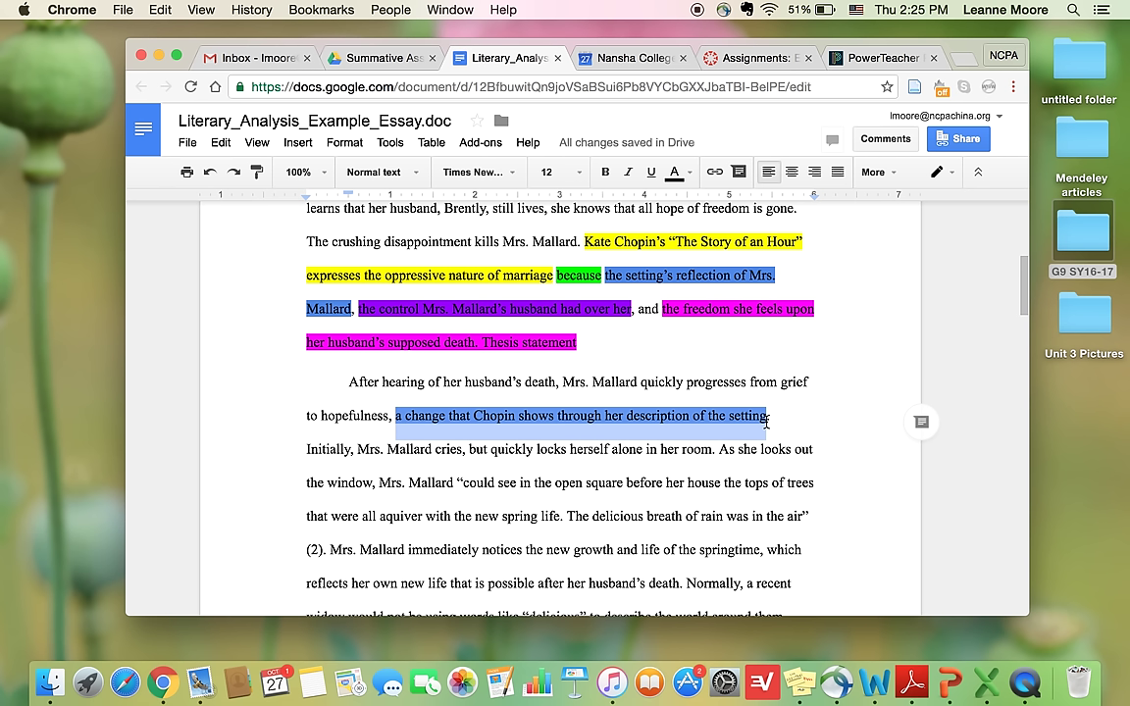
pyautogui.click(662, 379)
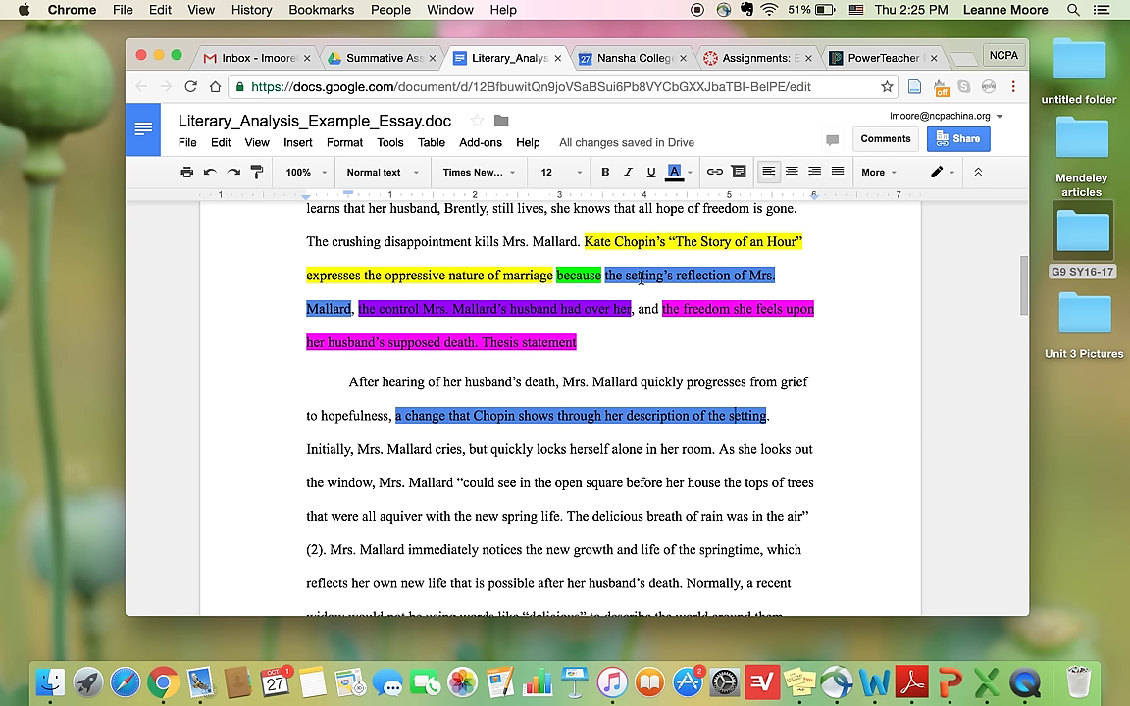
pyautogui.click(603, 274)
# - Read the first body paragraph through to its end on page 2 and recheck its topic sentence against the thesis
pyautogui.scroll(-3, 510, 412)
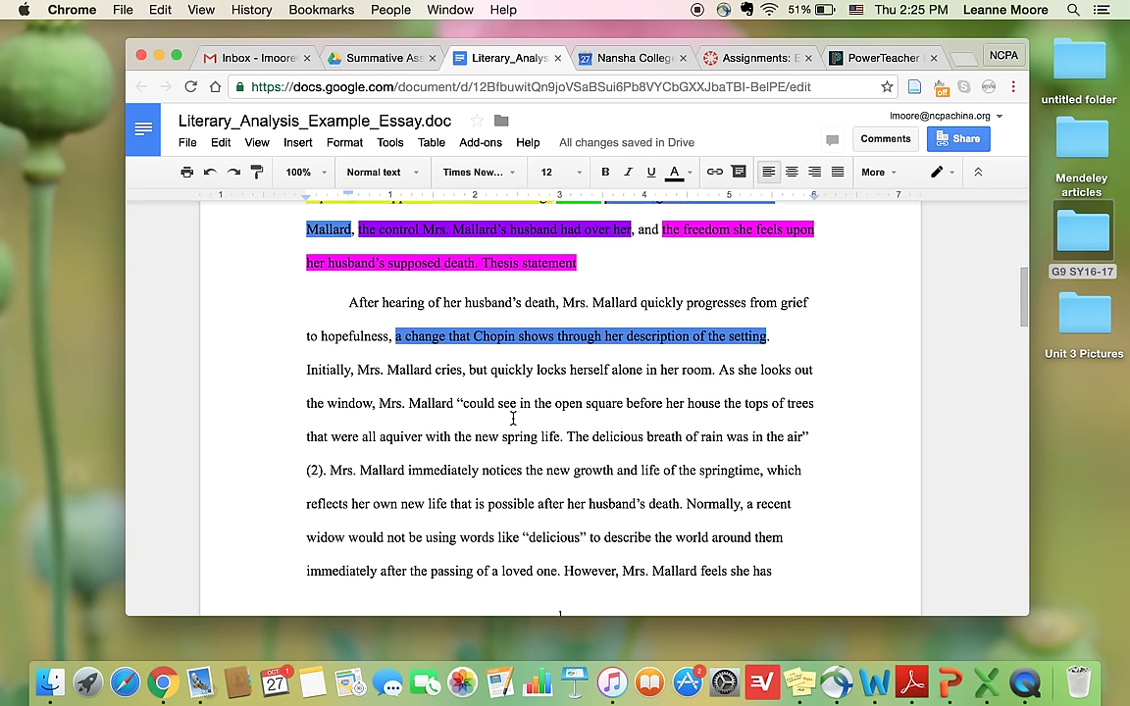
pyautogui.scroll(-1, 512, 419)
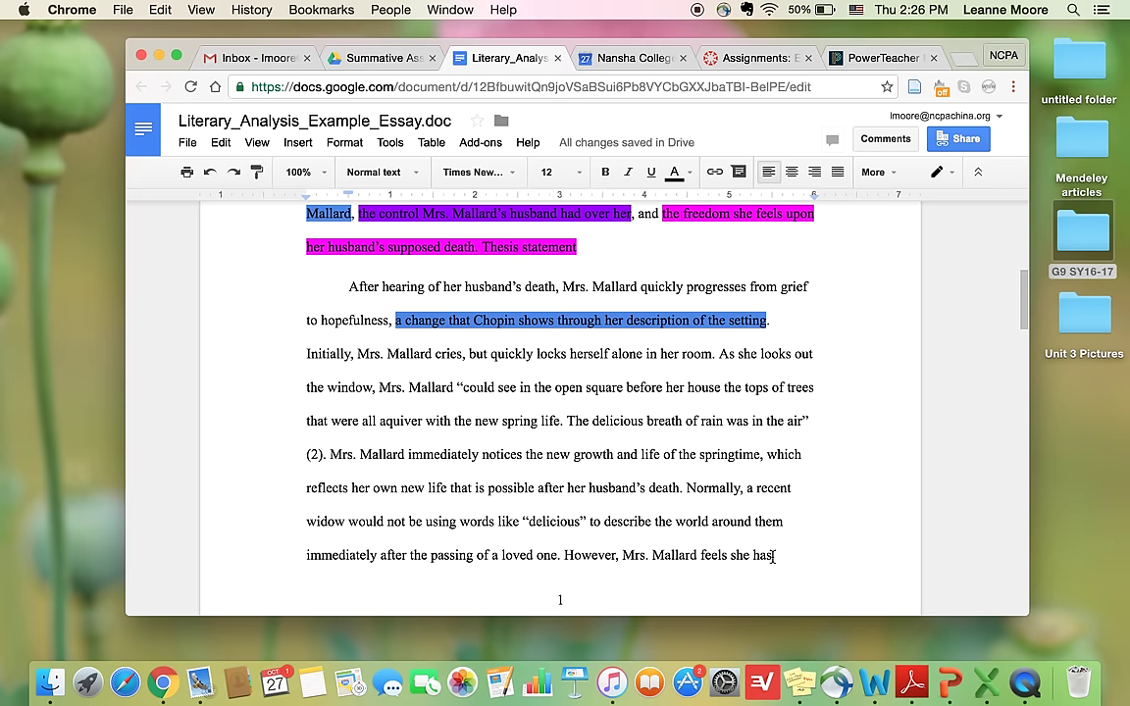
pyautogui.scroll(-7, 773, 556)
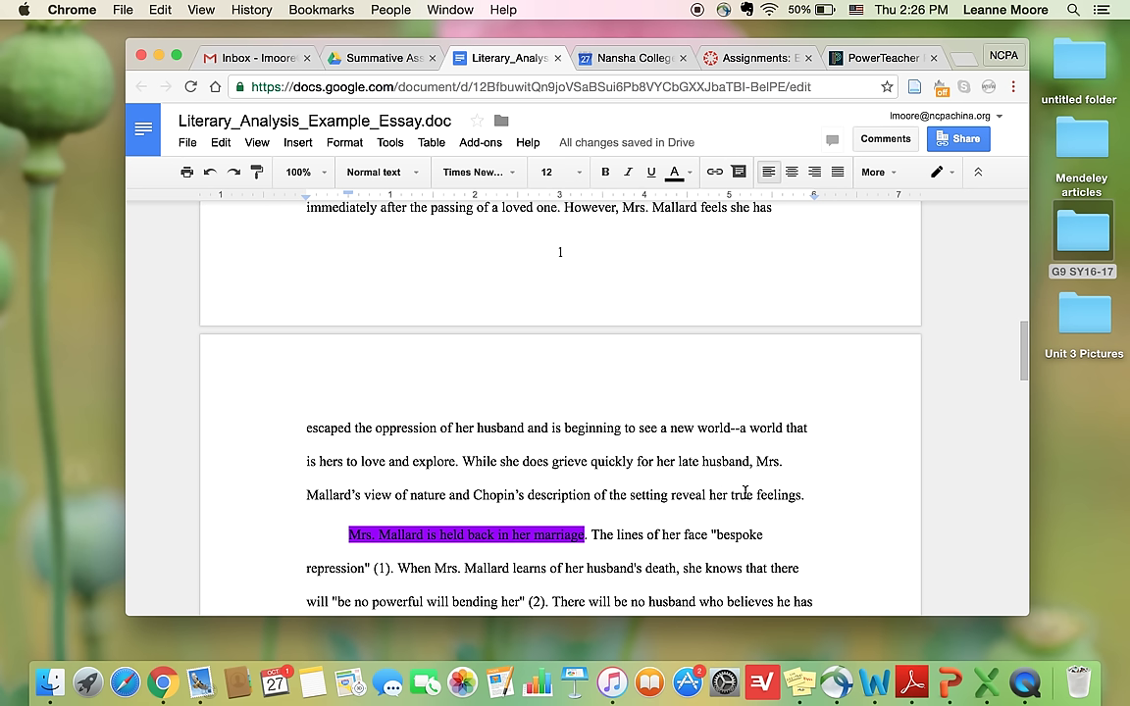
pyautogui.scroll(3, 811, 497)
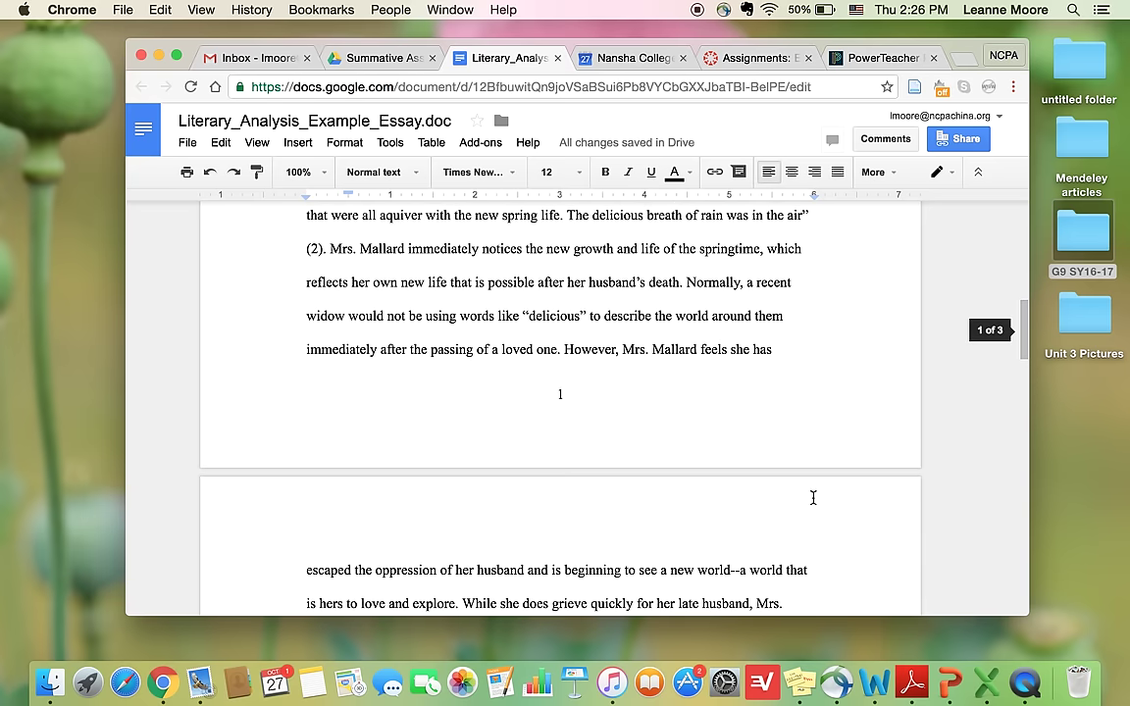
pyautogui.scroll(4, 812, 497)
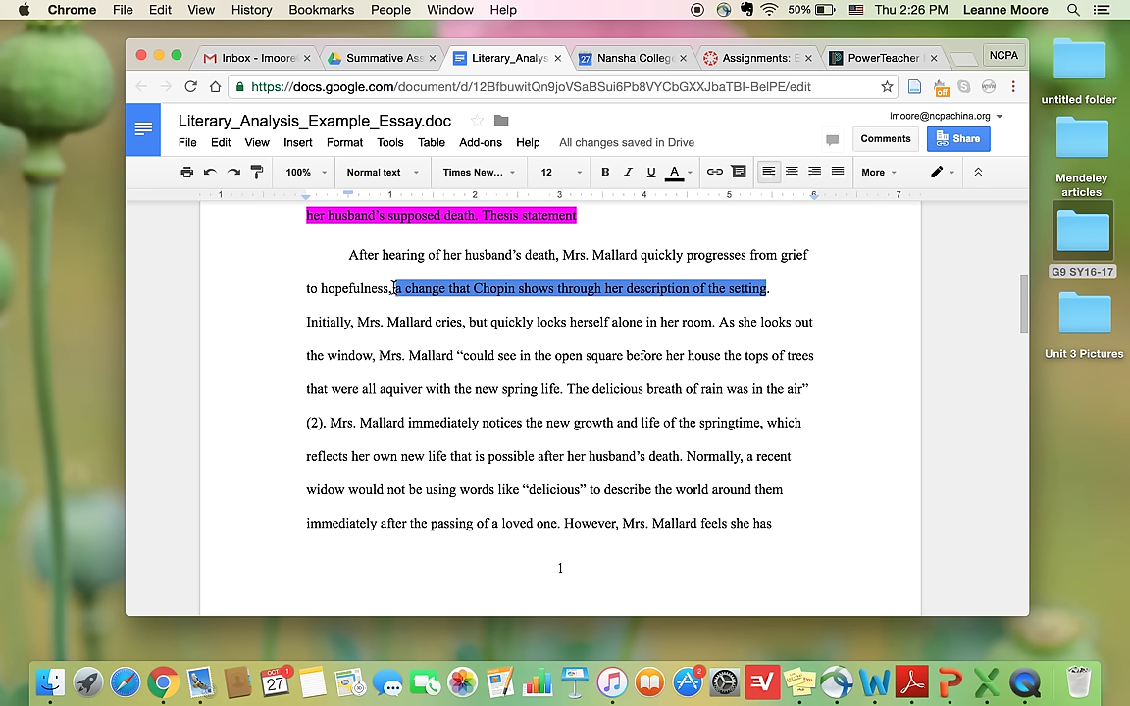
pyautogui.moveTo(394, 289); pyautogui.dragTo(747, 289)
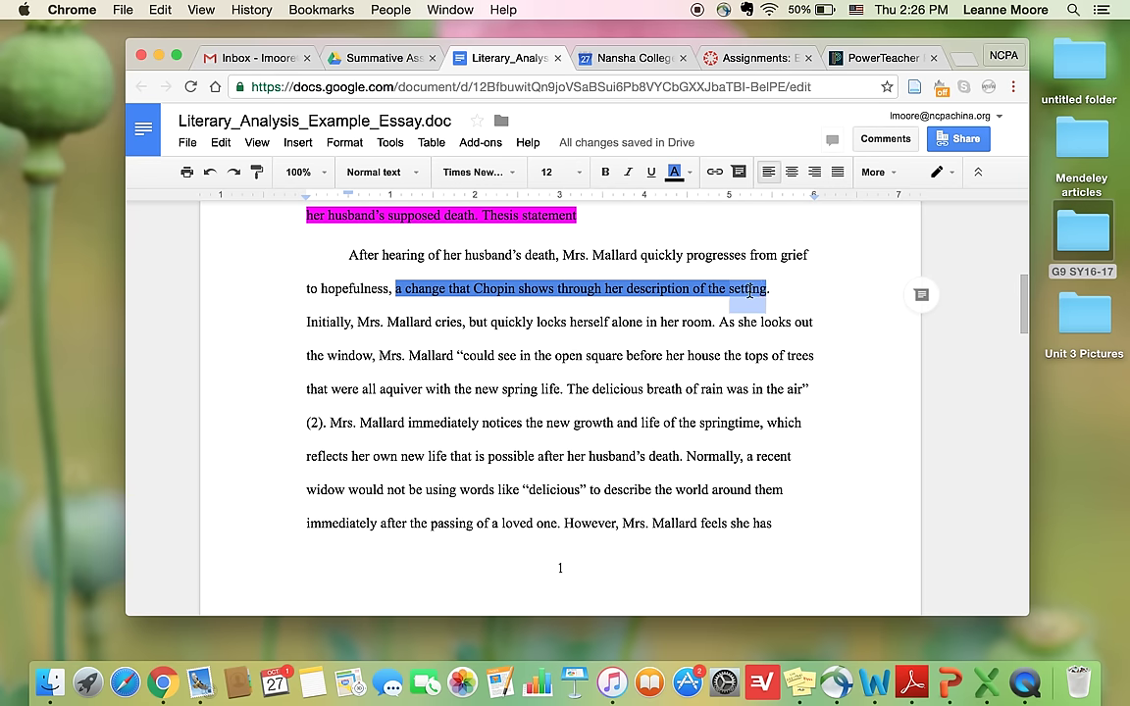
pyautogui.scroll(5, 521, 385)
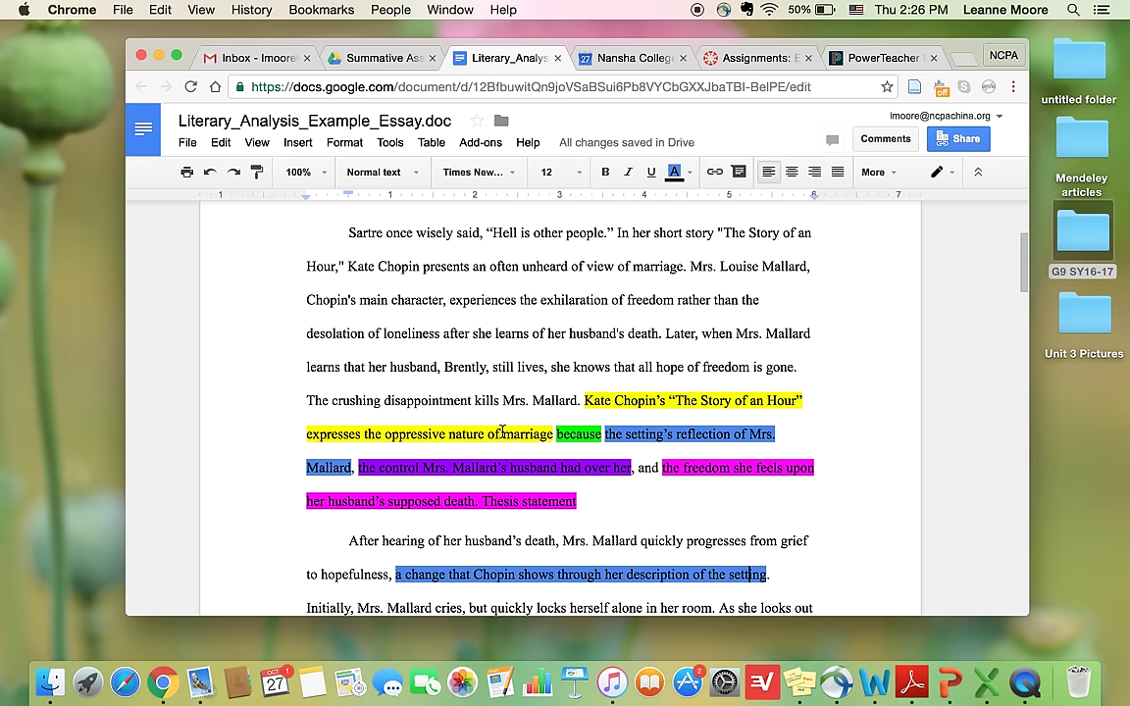
pyautogui.scroll(-5, 472, 435)
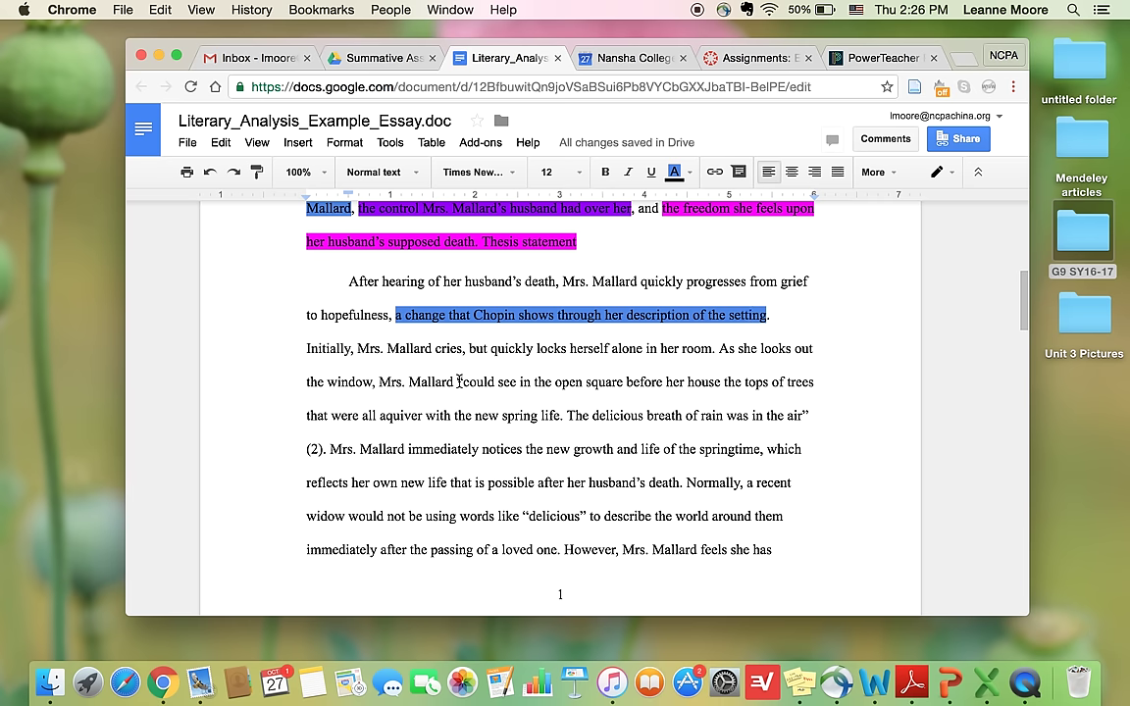
# - Check the first body paragraph's quotation and its quotation marks, and add the author's name so its citation reads "(Chopin 2)"
pyautogui.moveTo(458, 381); pyautogui.dragTo(373, 456)
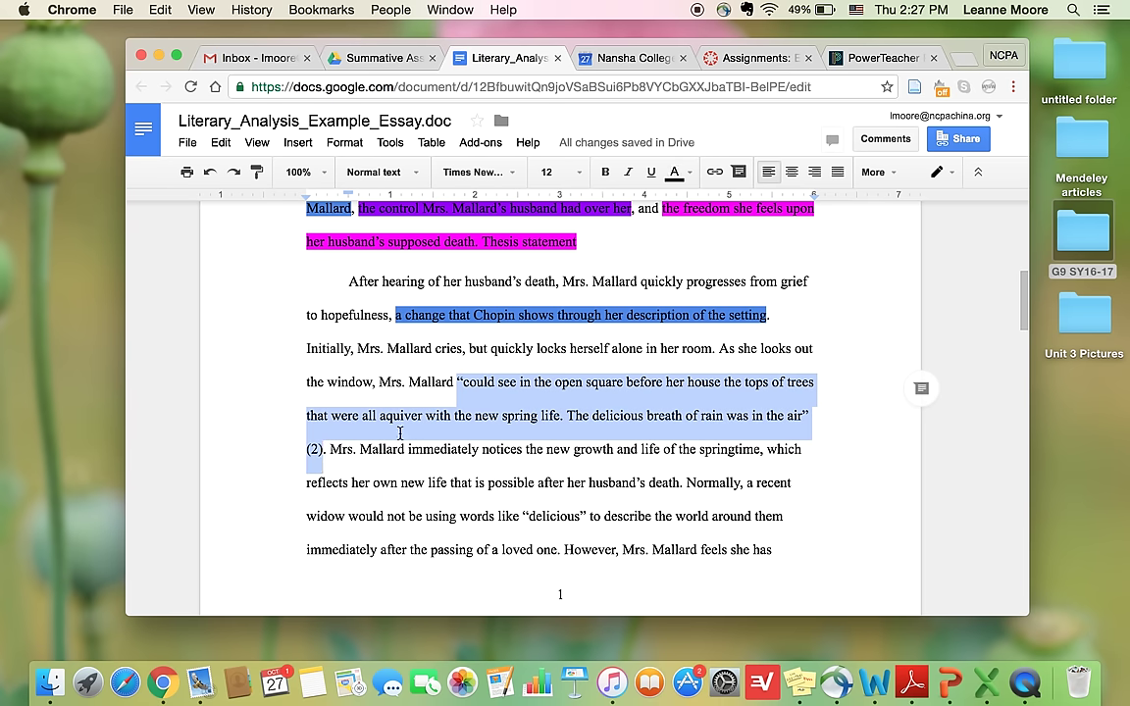
pyautogui.moveTo(457, 381); pyautogui.dragTo(461, 385)
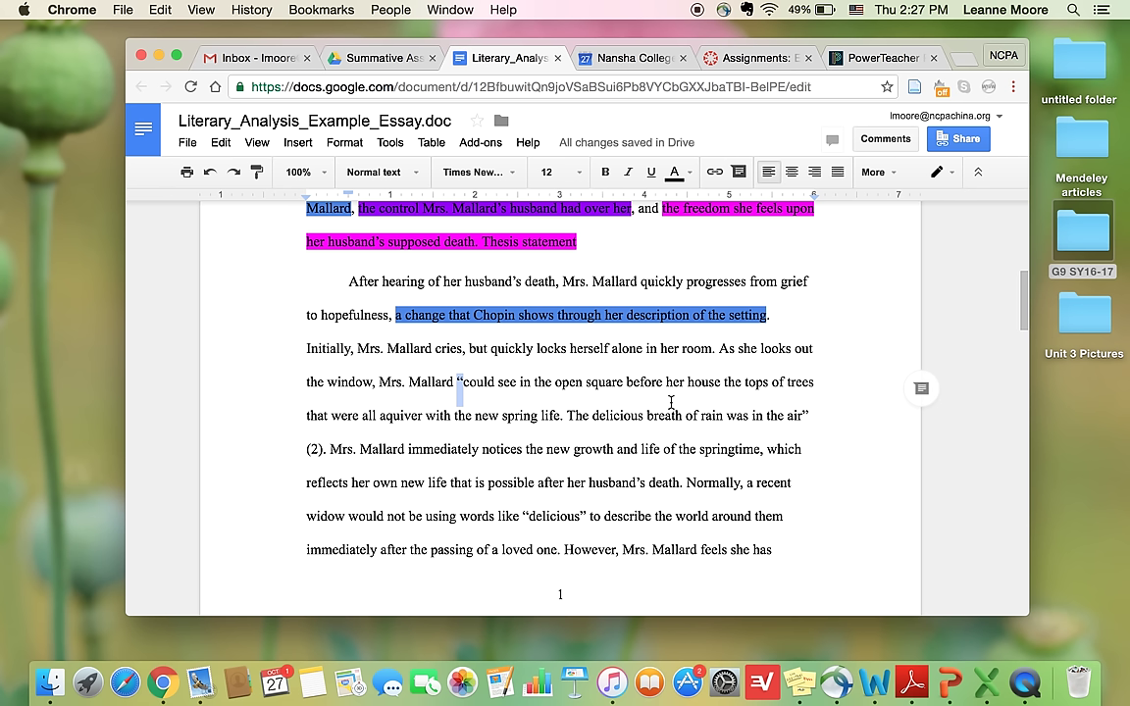
pyautogui.moveTo(811, 415); pyautogui.dragTo(806, 412)
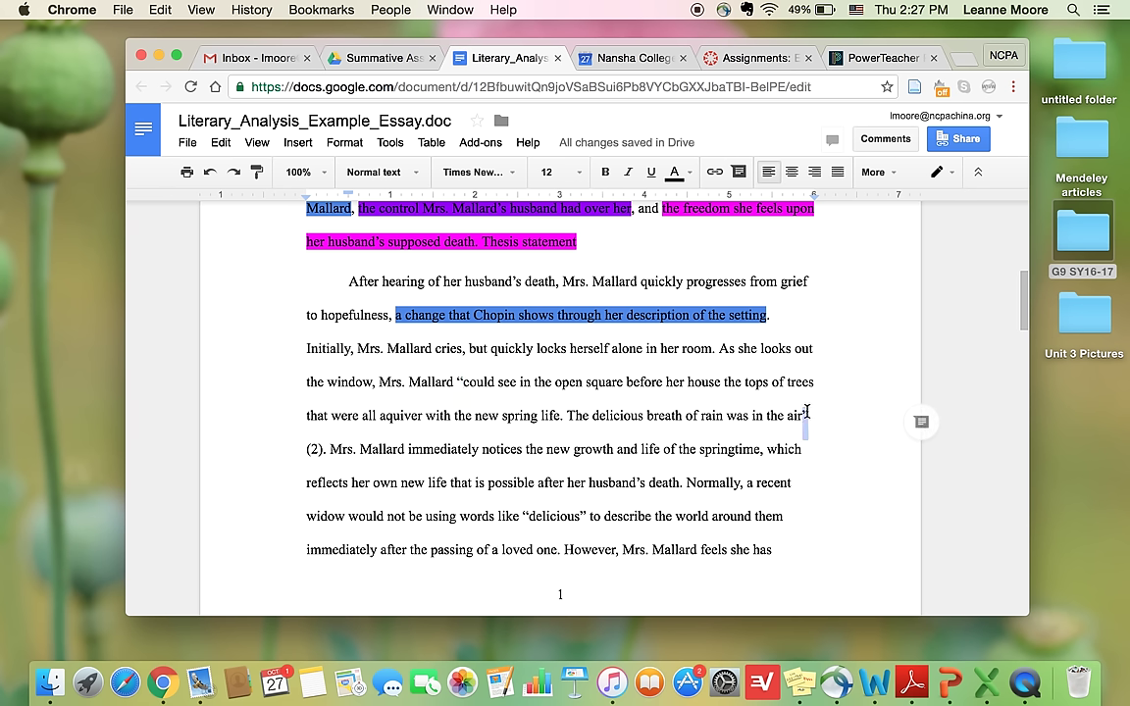
pyautogui.moveTo(304, 448); pyautogui.dragTo(324, 448)
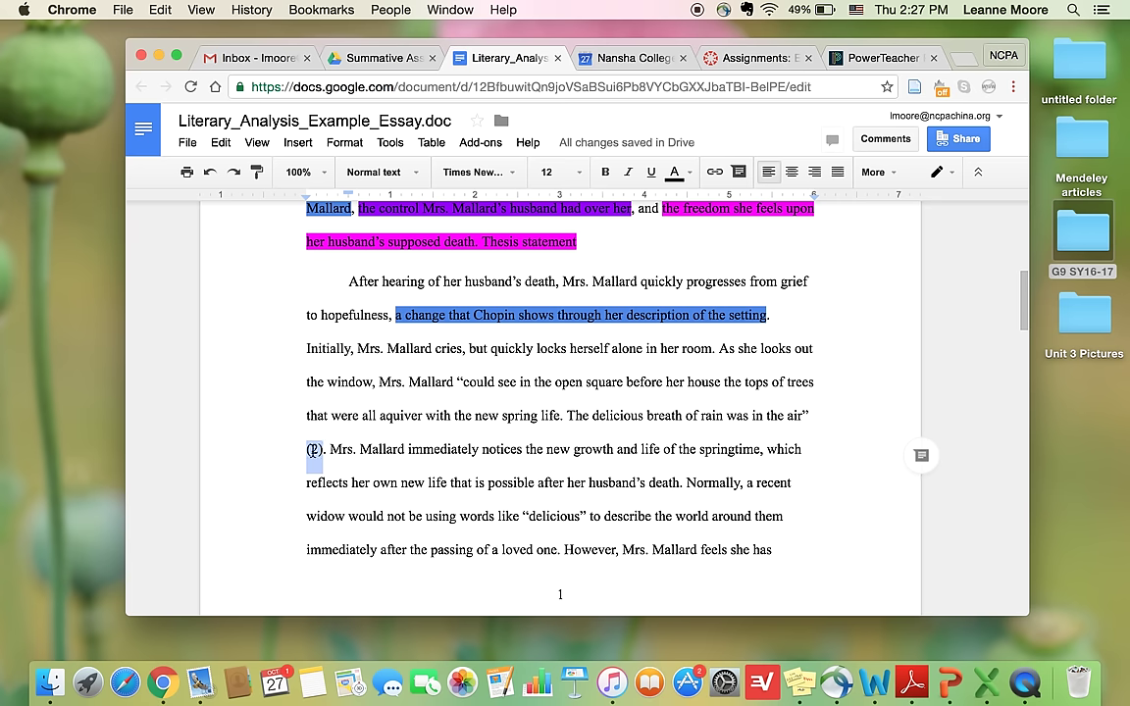
pyautogui.click(372, 481)
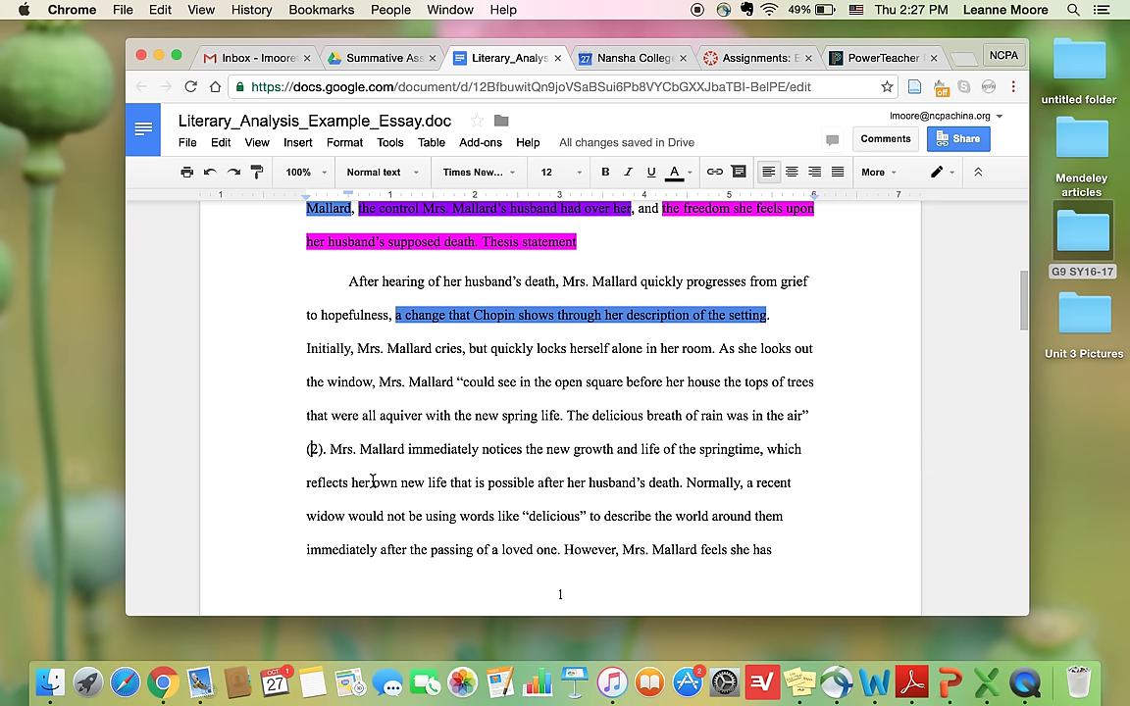
pyautogui.write('Chopin')
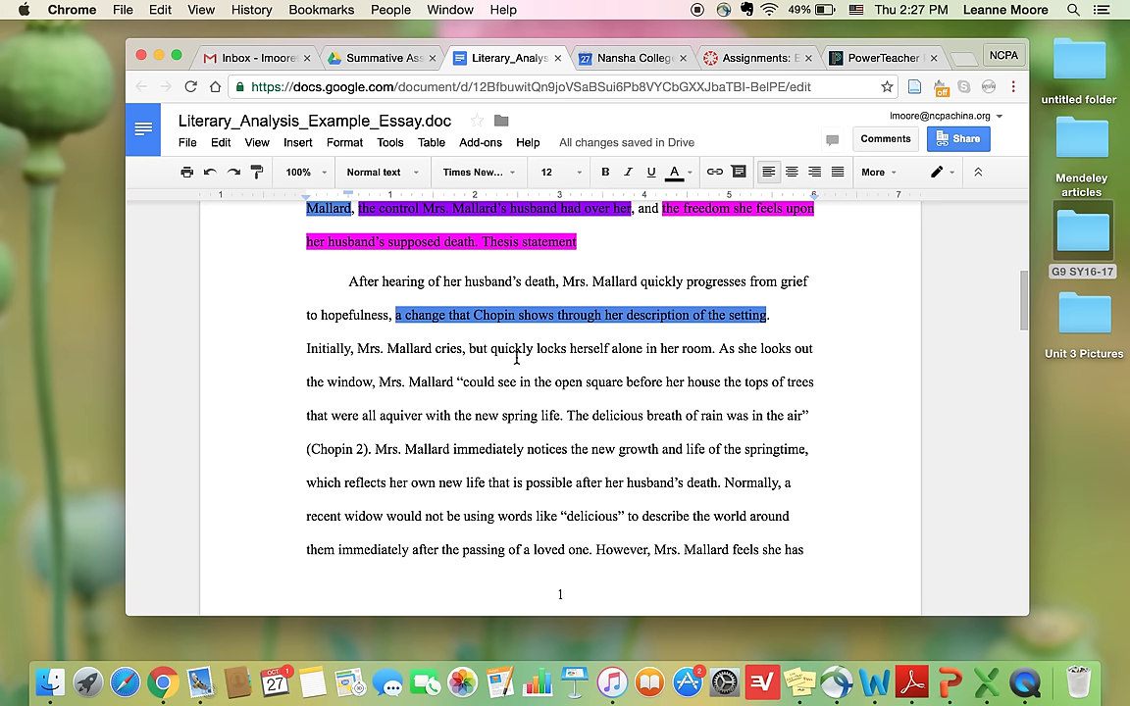
# - Examine the quoted words "delicious" and "new spring life" and the analysis sentences that follow the quotation
pyautogui.moveTo(457, 385); pyautogui.dragTo(432, 537)
pyautogui.click(374, 449)
pyautogui.click(433, 537)
pyautogui.doubleClick(621, 416)
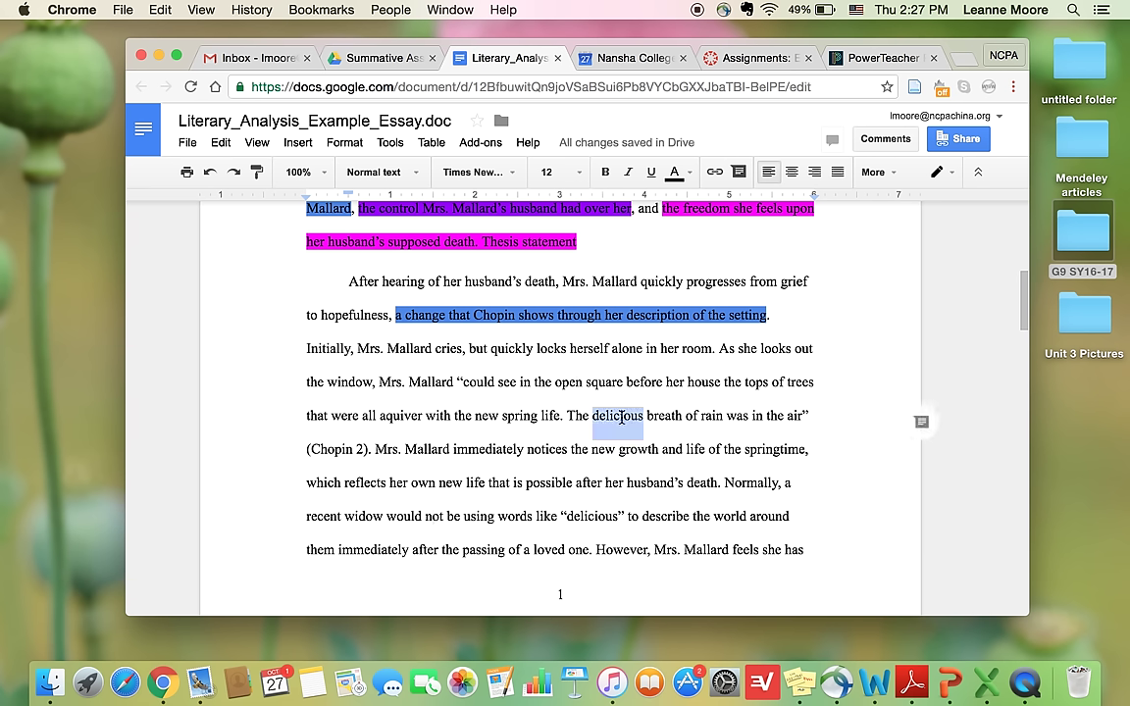
pyautogui.moveTo(478, 417); pyautogui.dragTo(558, 417)
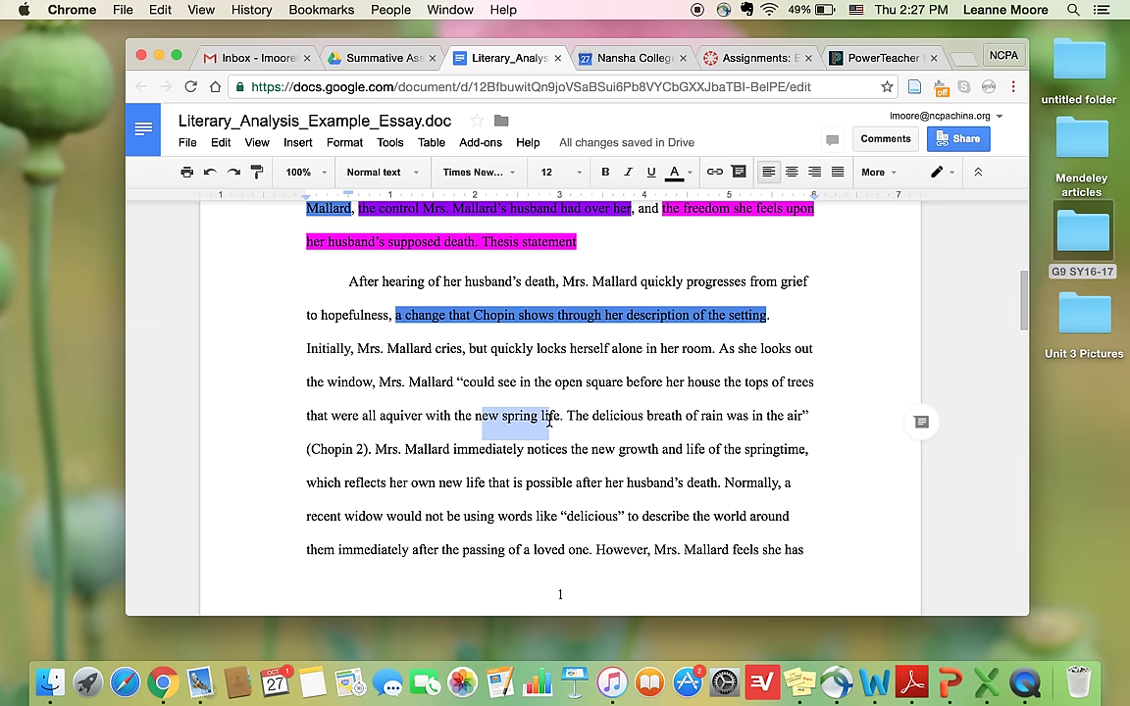
pyautogui.click(497, 416)
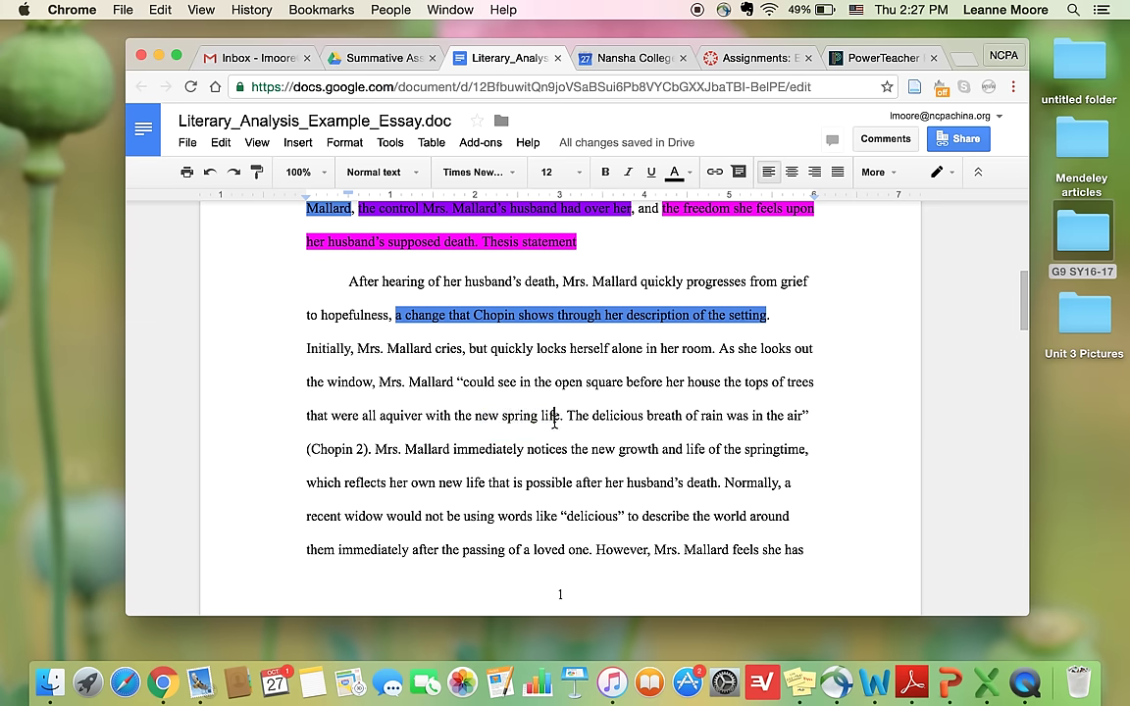
pyautogui.scroll(-3, 491, 417)
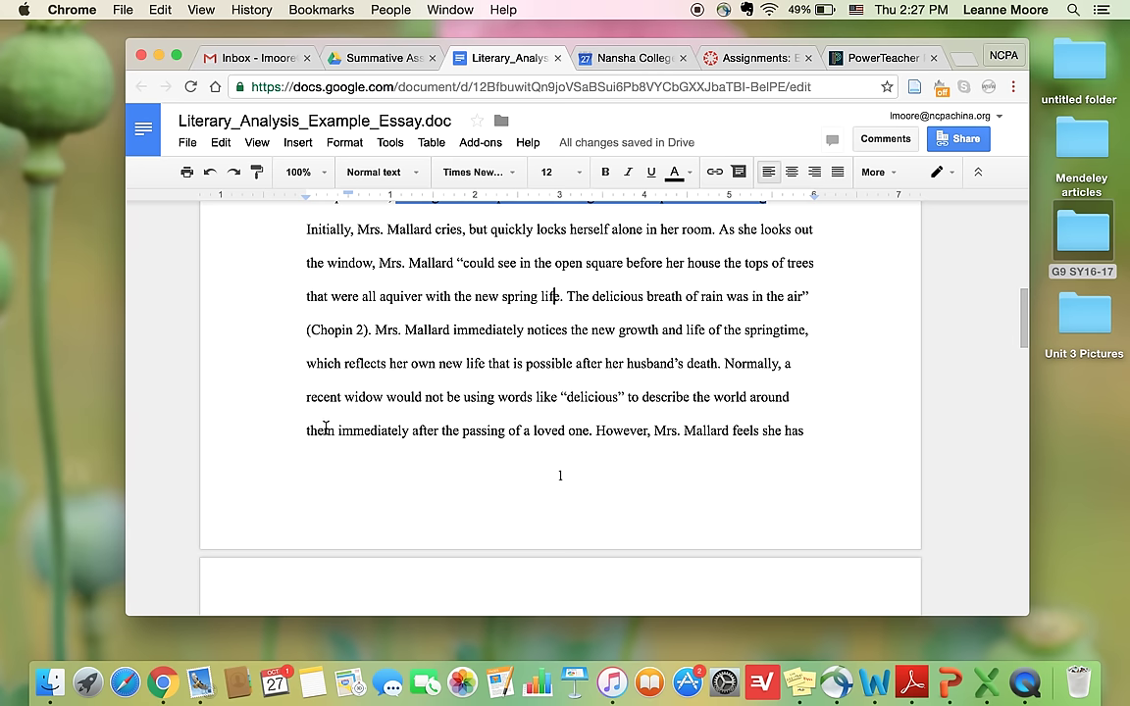
pyautogui.moveTo(308, 436); pyautogui.dragTo(592, 432)
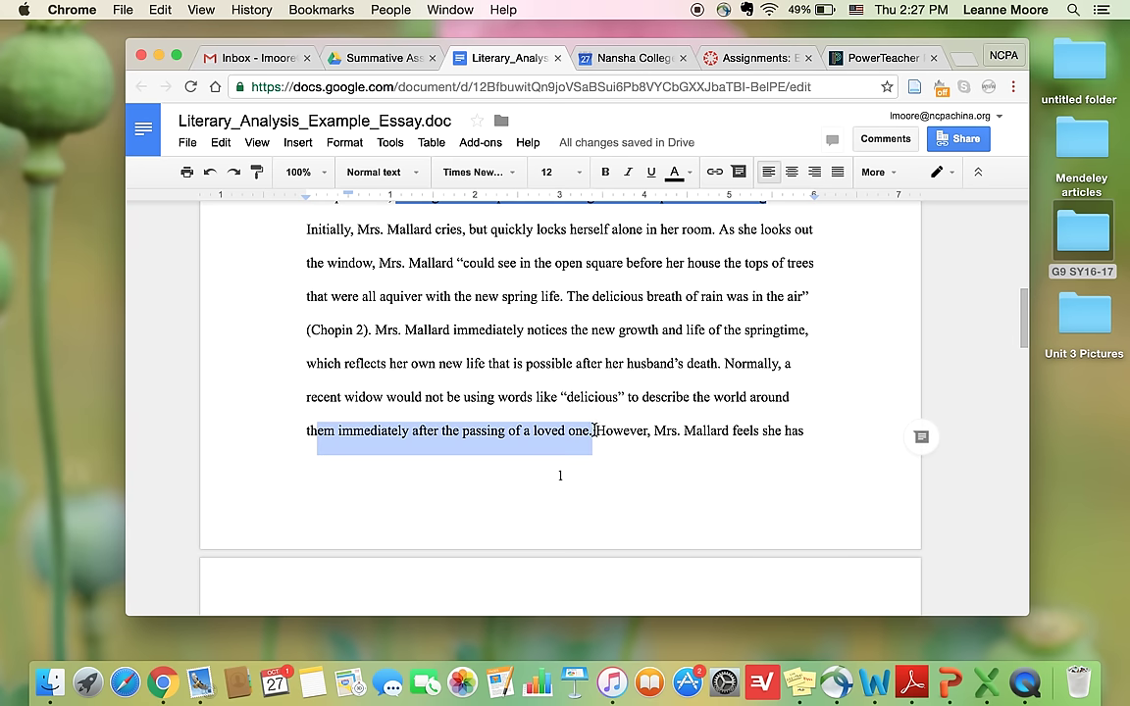
# - Examine the first body paragraph's final analysis, from "However, Mrs. Mallard feels" through the closing sentence beginning "While she does grieve"
pyautogui.click(593, 431)
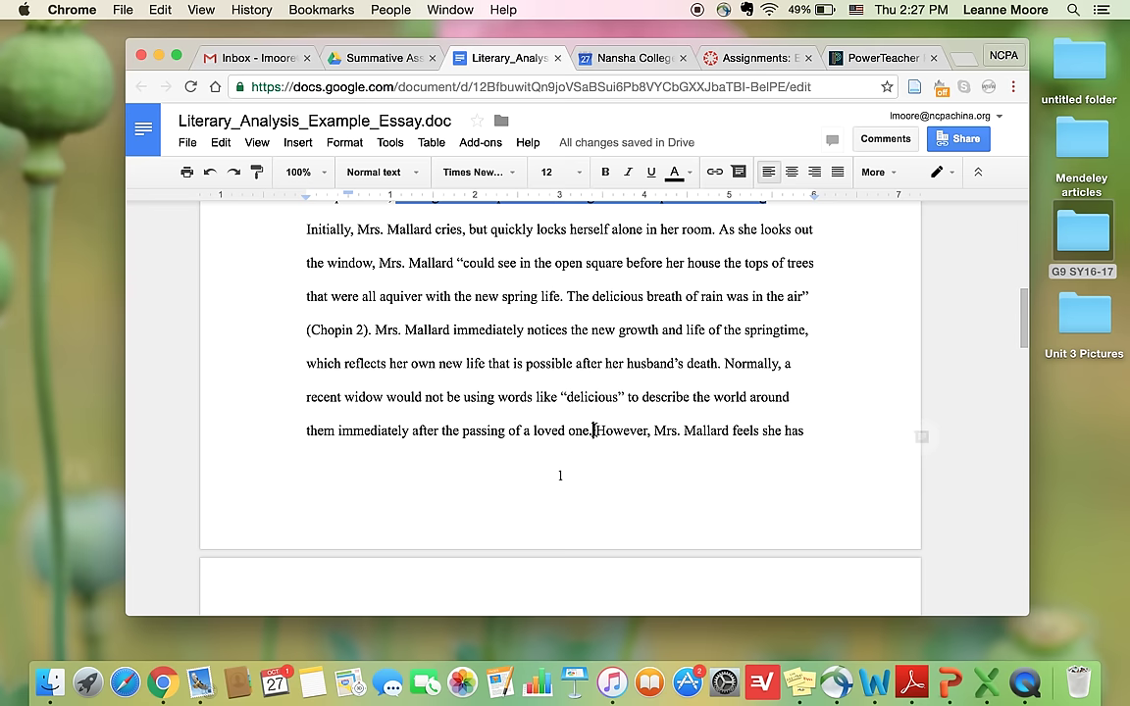
pyautogui.scroll(-3, 593, 430)
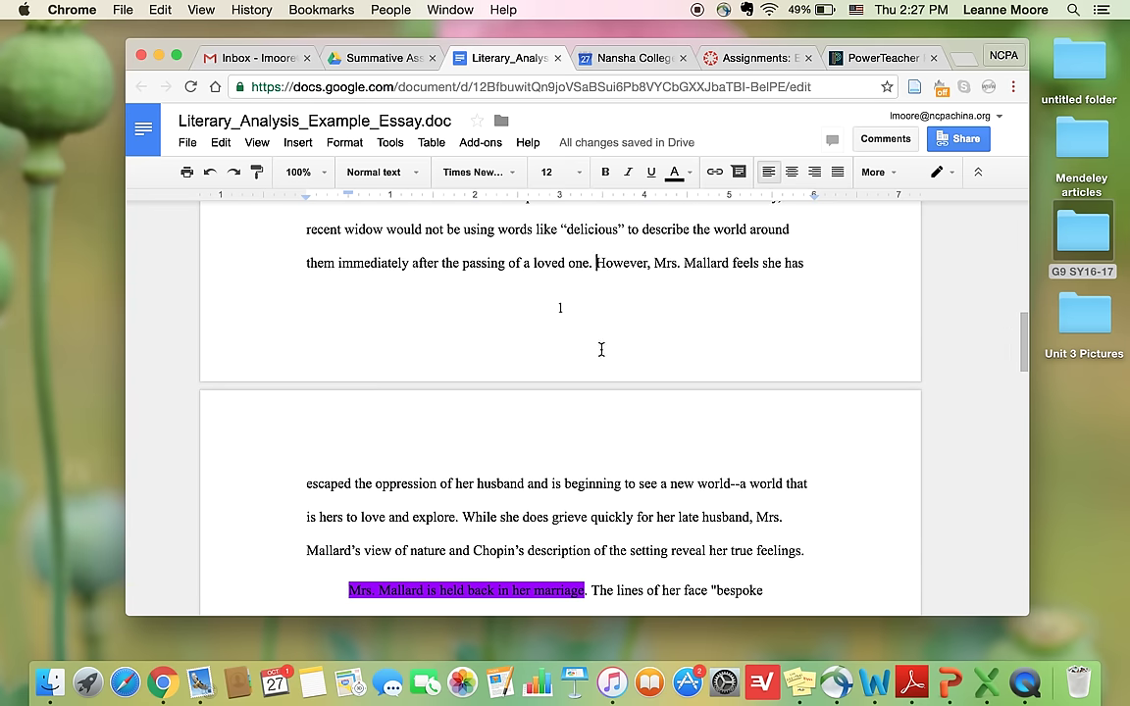
pyautogui.keyDown('shift'); pyautogui.click(597, 517); pyautogui.keyUp('shift')
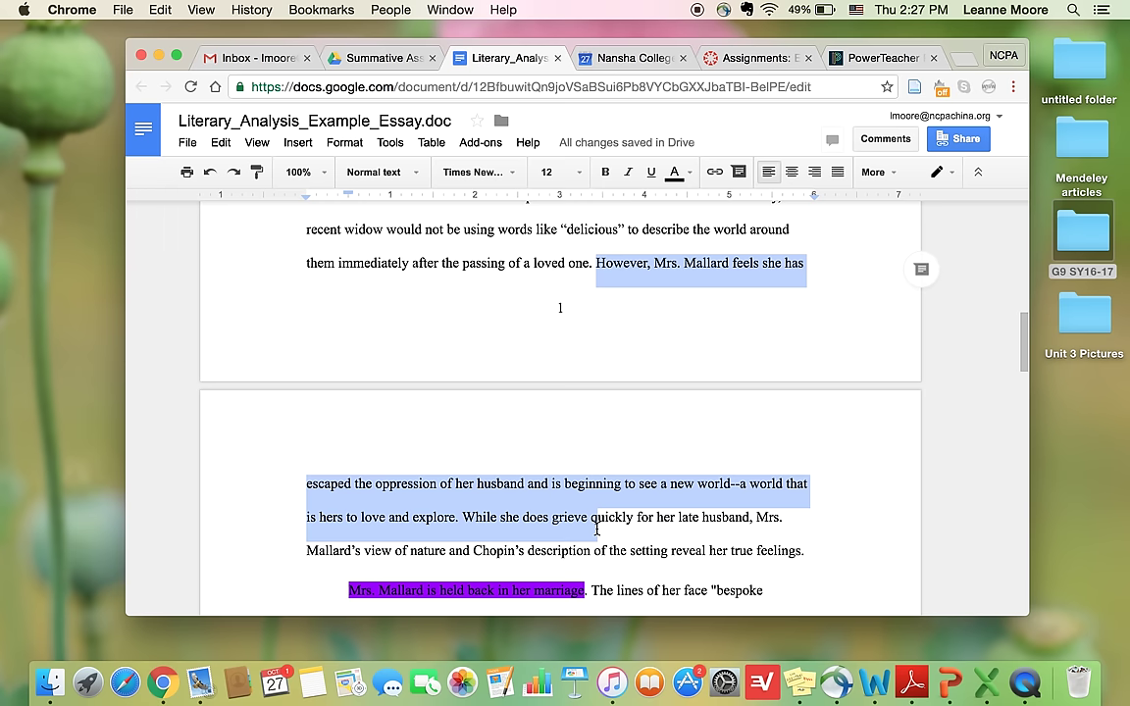
pyautogui.click(437, 484)
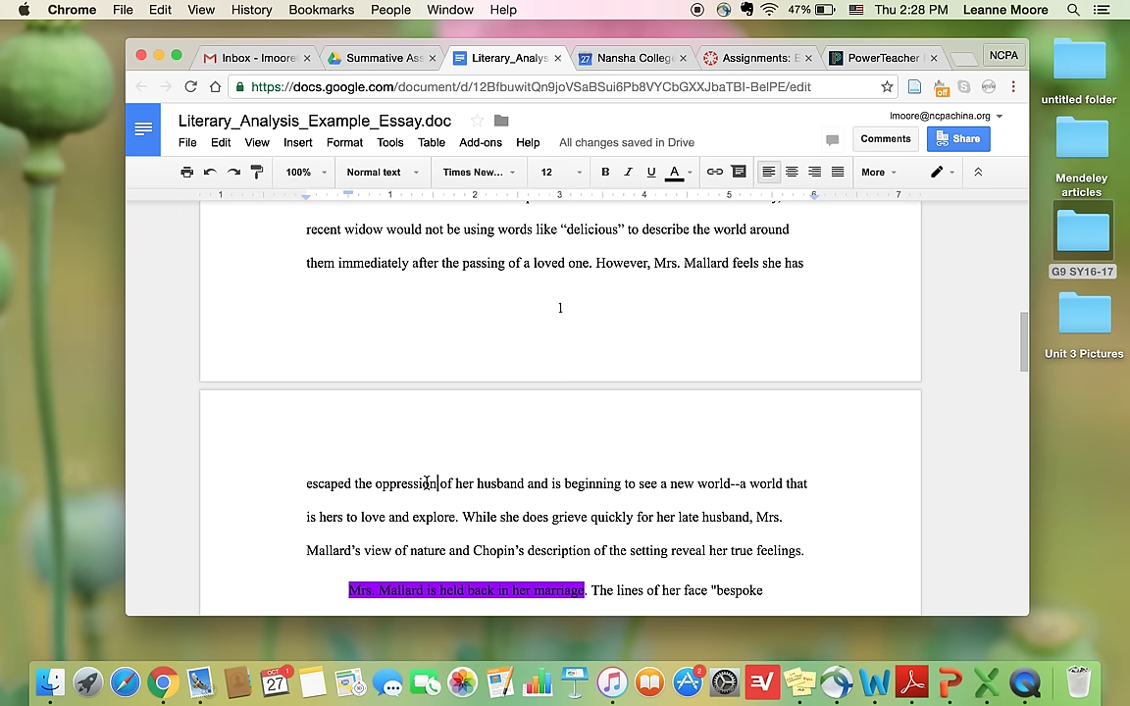
pyautogui.keyDown('shift'); pyautogui.click(319, 480); pyautogui.keyUp('shift')
pyautogui.click(337, 482)
pyautogui.moveTo(464, 518); pyautogui.dragTo(799, 564)
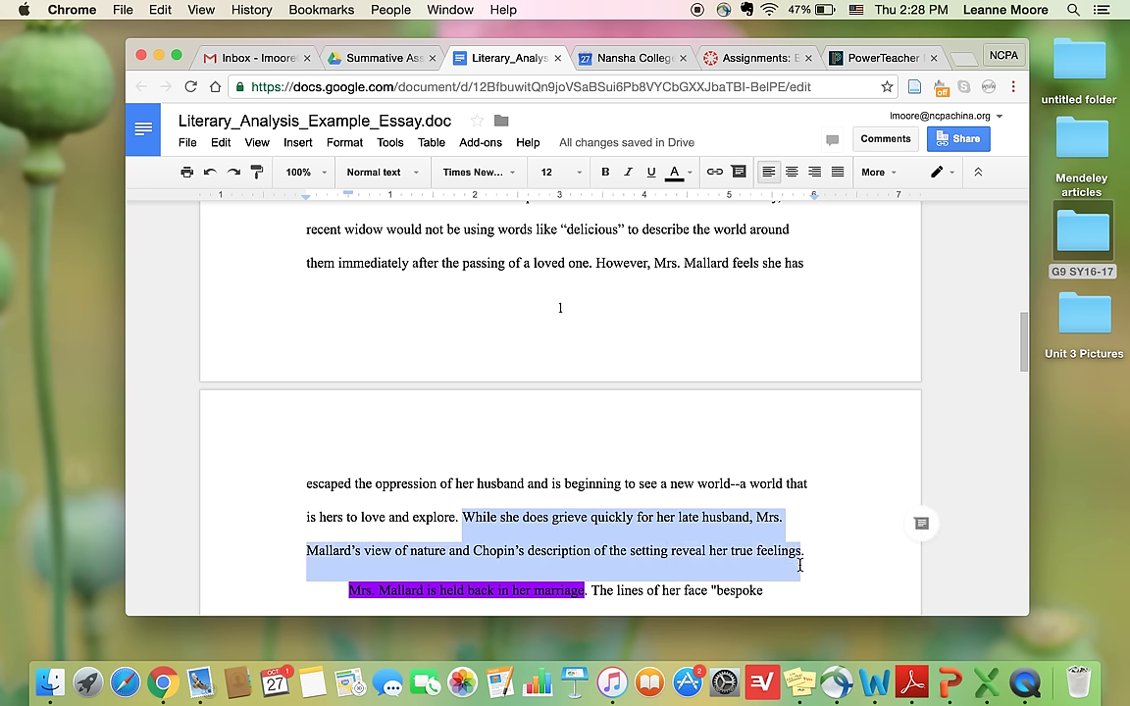
pyautogui.click(538, 534)
# - Review the first body paragraph's structure again, comparing its blue topic sentence with the thesis and tracing the quotation, analysis and closing sentence
pyautogui.scroll(5, 538, 535)
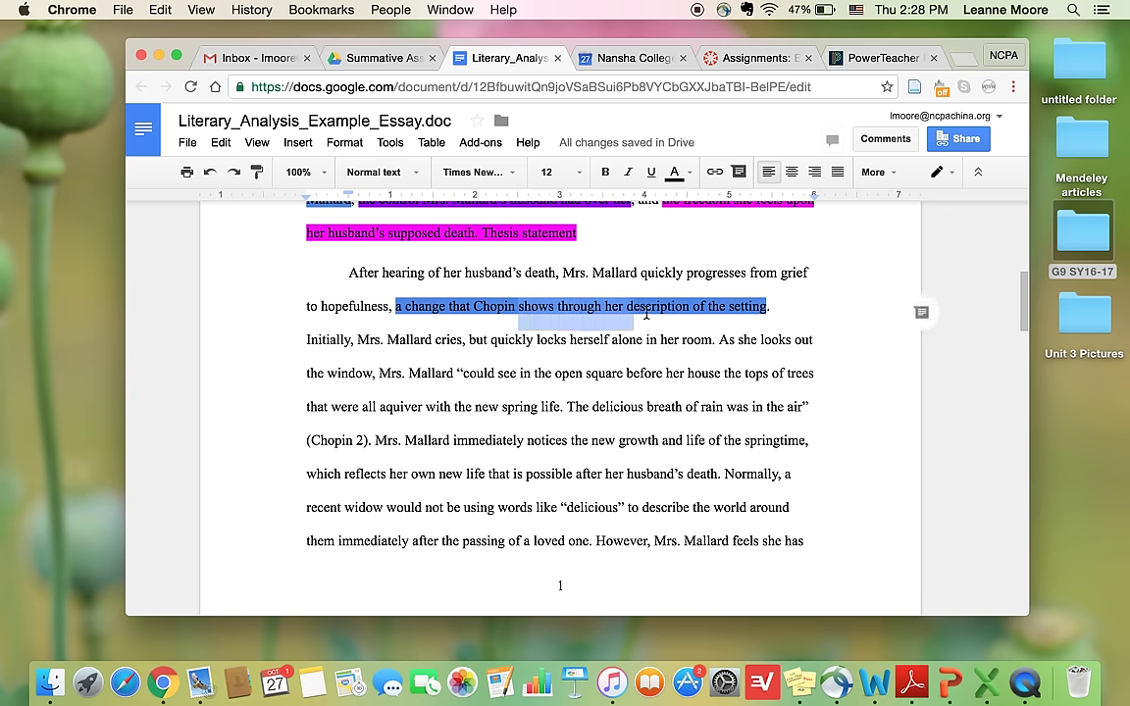
pyautogui.scroll(2, 643, 312)
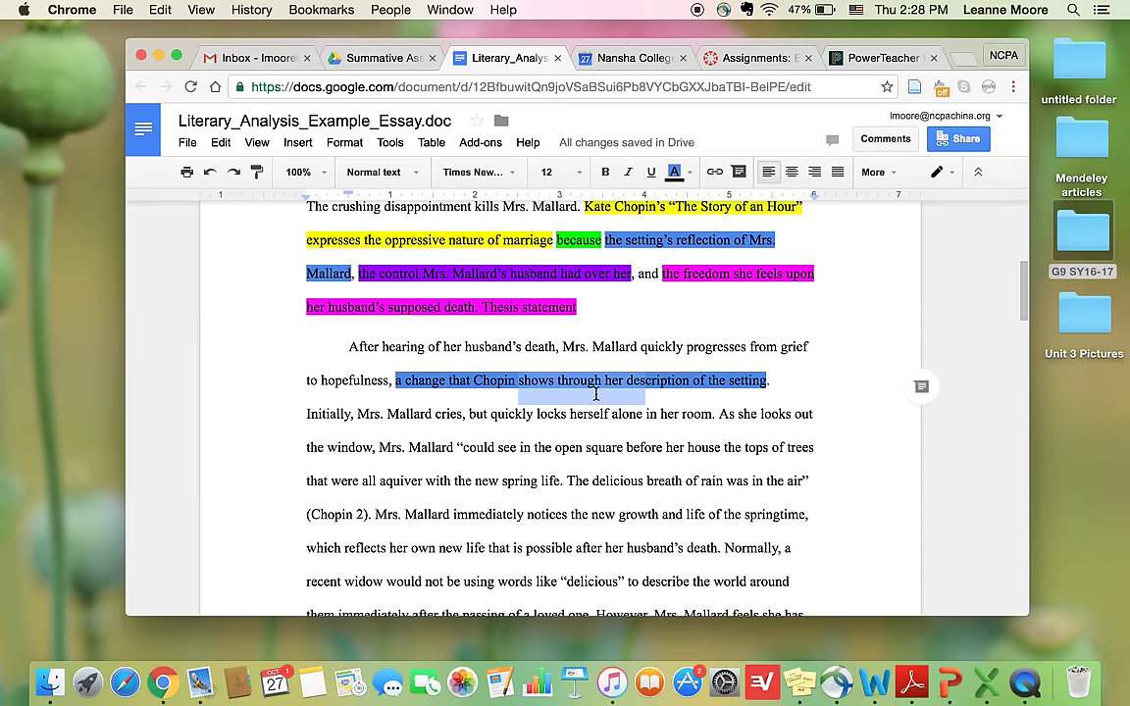
pyautogui.scroll(-1, 597, 390)
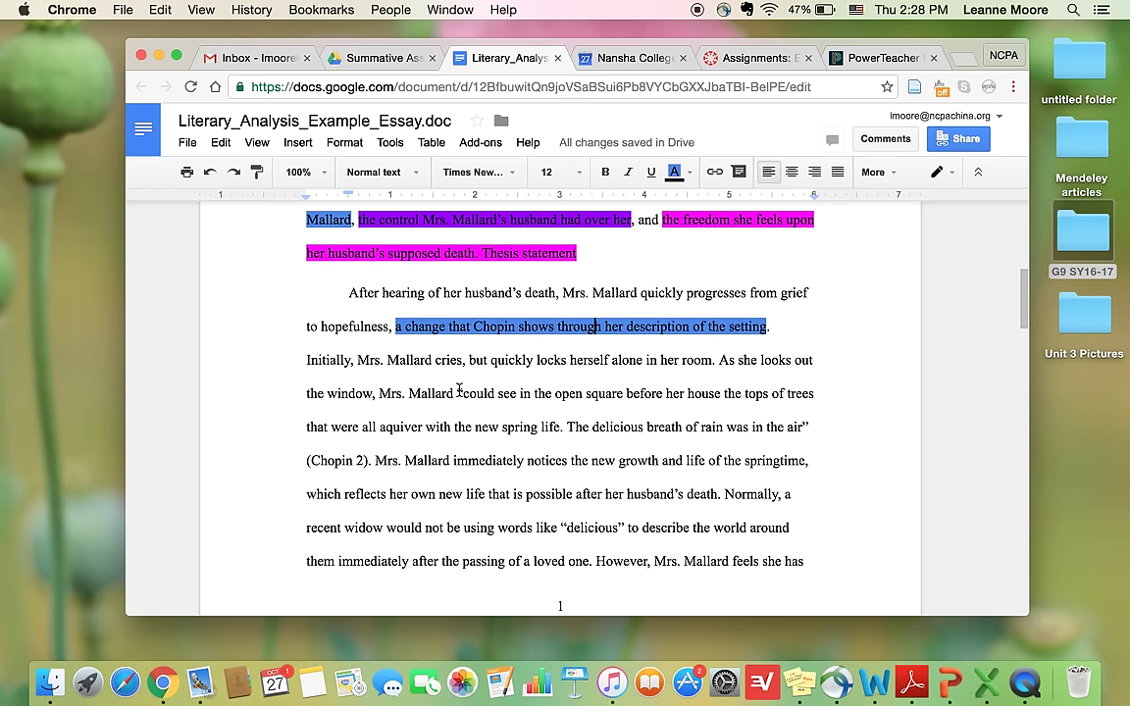
pyautogui.moveTo(389, 444); pyautogui.dragTo(635, 260)
pyautogui.click(371, 460)
pyautogui.click(643, 308)
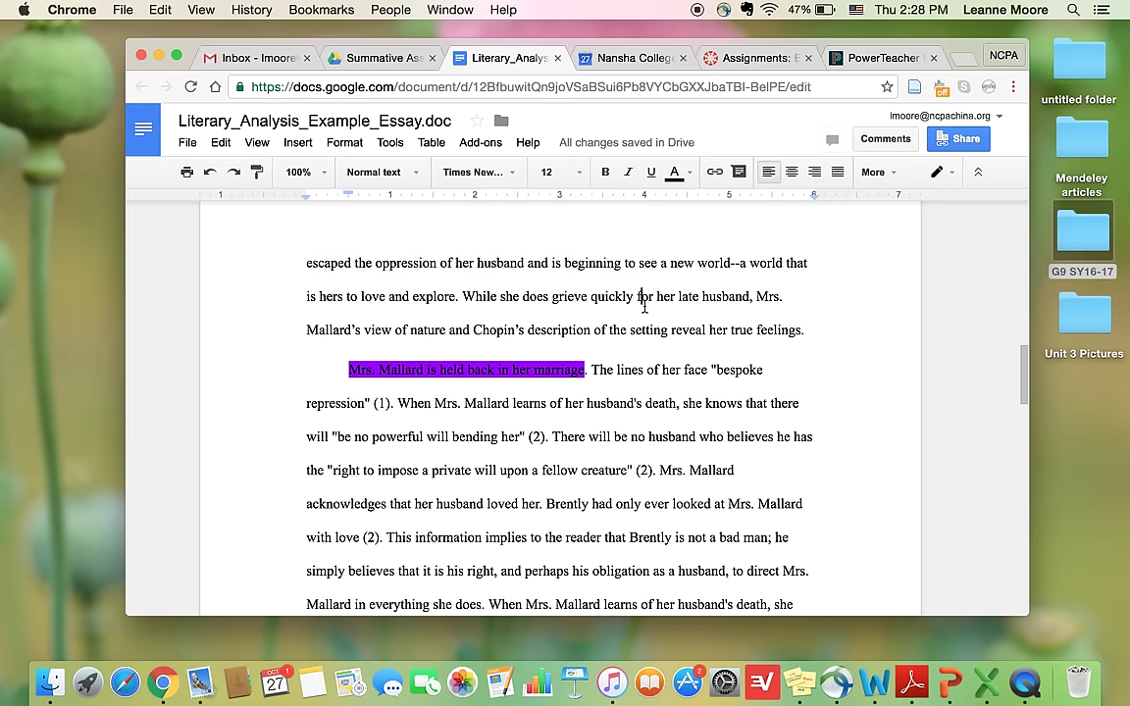
pyautogui.scroll(4, 644, 308)
pyautogui.scroll(5, 644, 307)
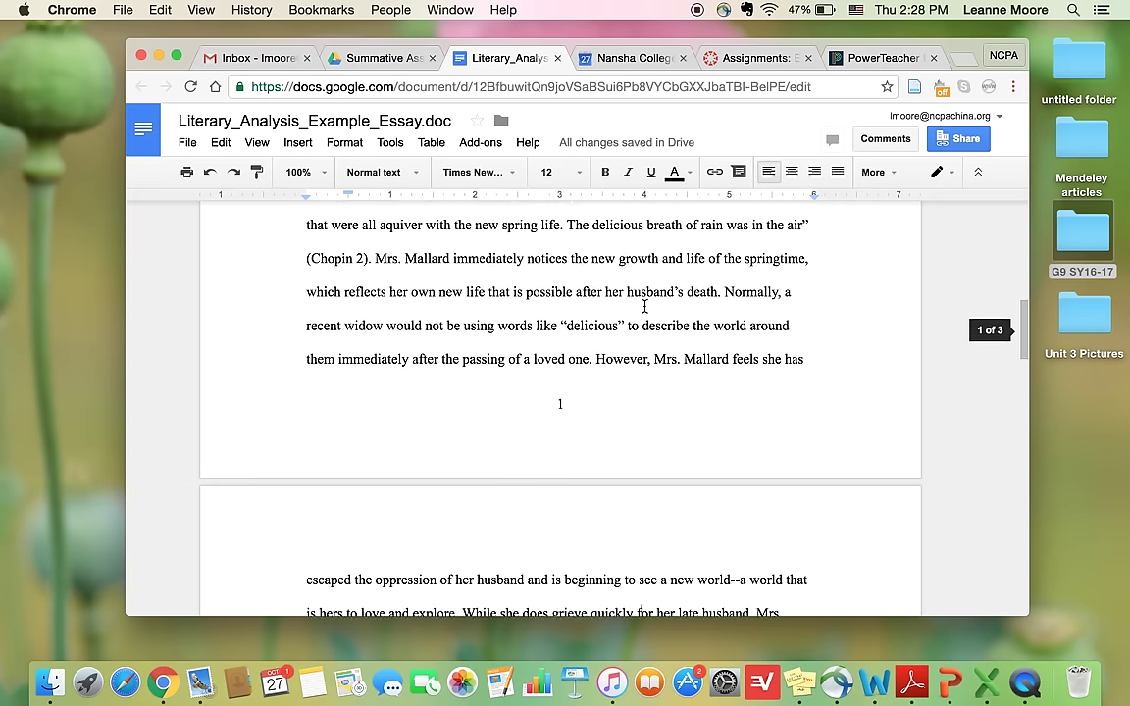
pyautogui.scroll(3, 643, 307)
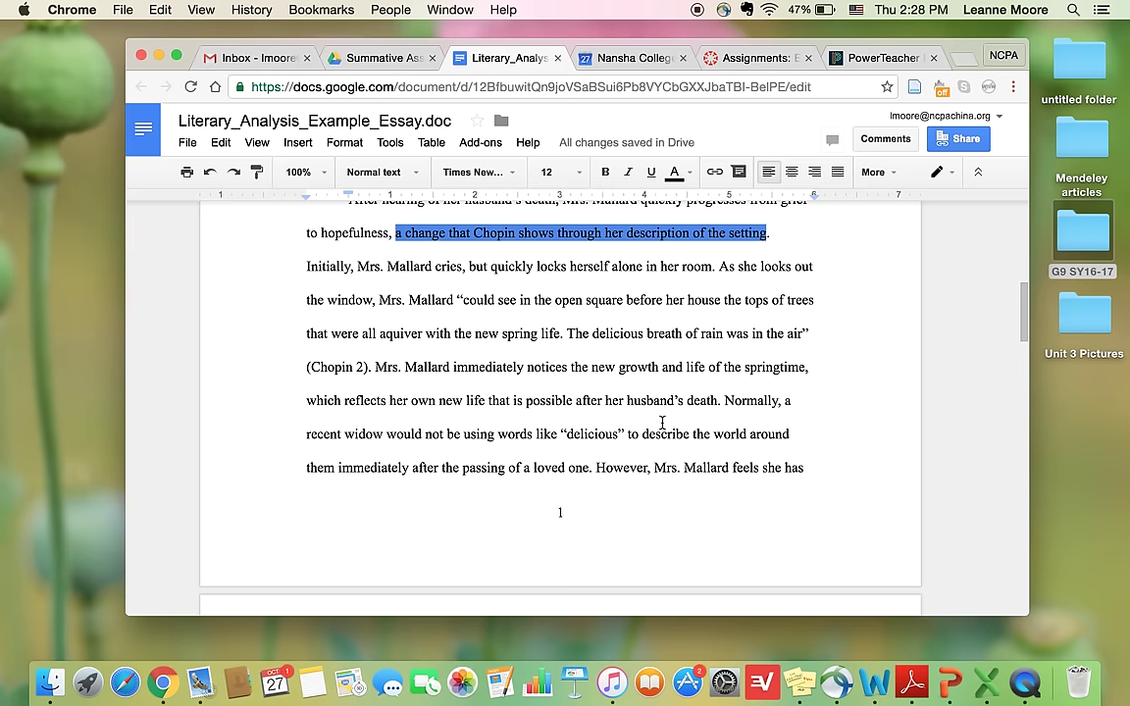
# - Examine the second body paragraph's purple topic sentence, its quotations and the analysis beginning "This information implies"
pyautogui.scroll(-10, 662, 422)
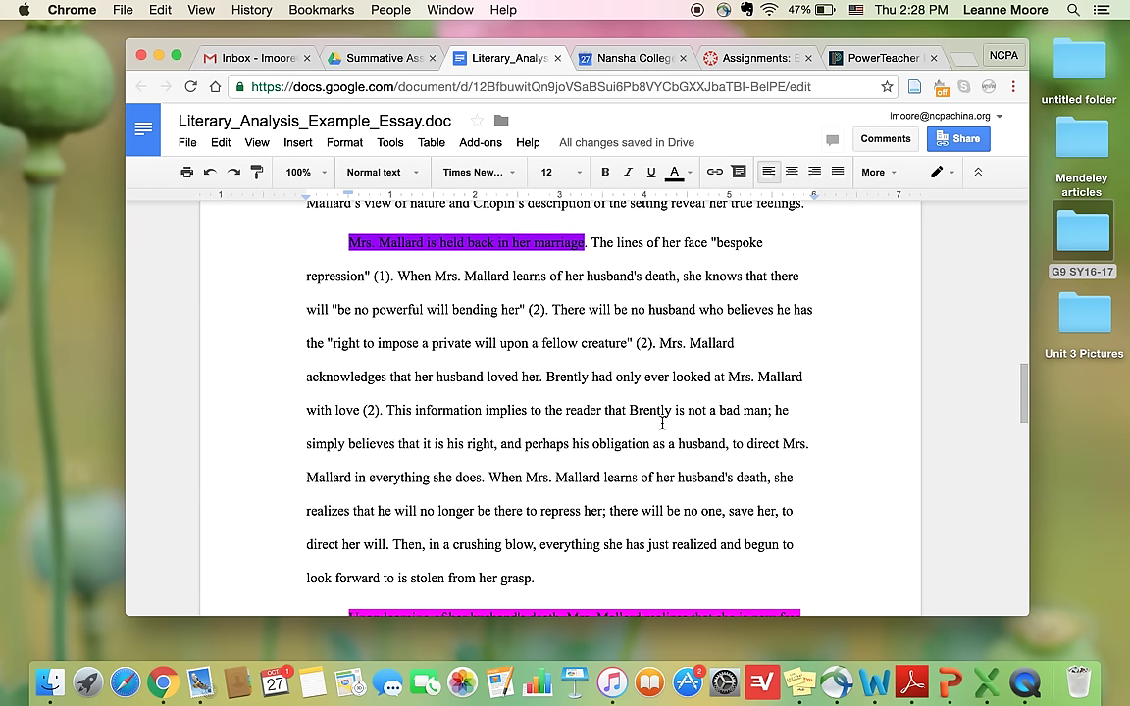
pyautogui.scroll(-1, 662, 423)
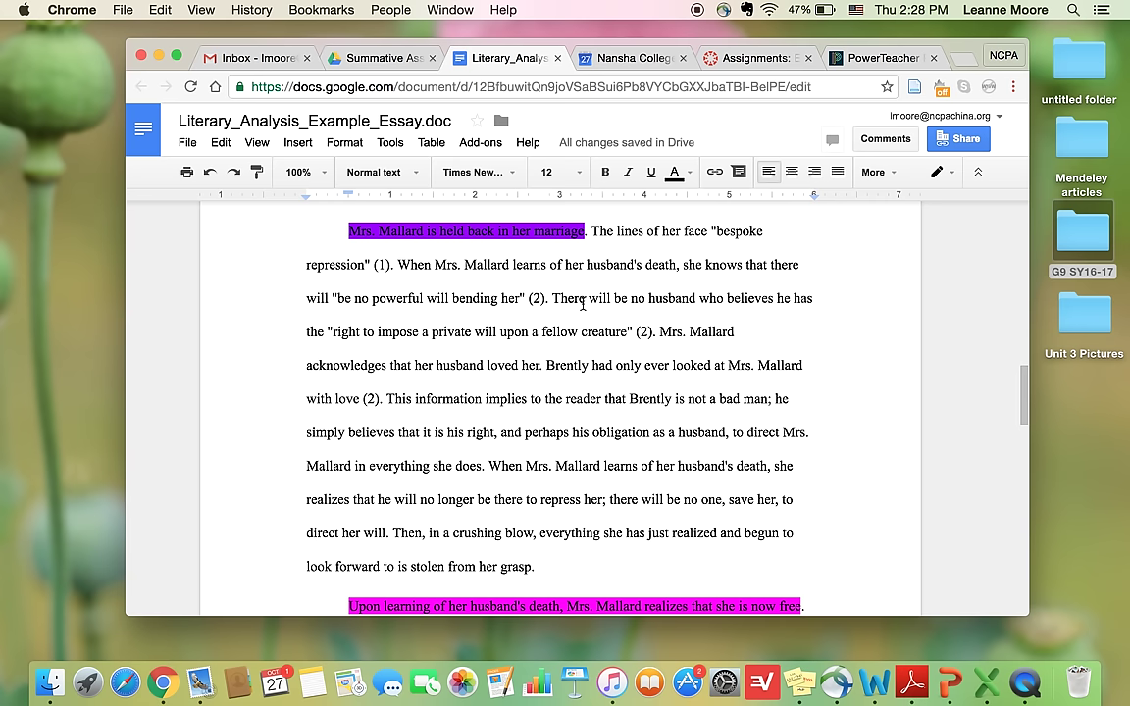
pyautogui.moveTo(442, 228); pyautogui.dragTo(501, 229)
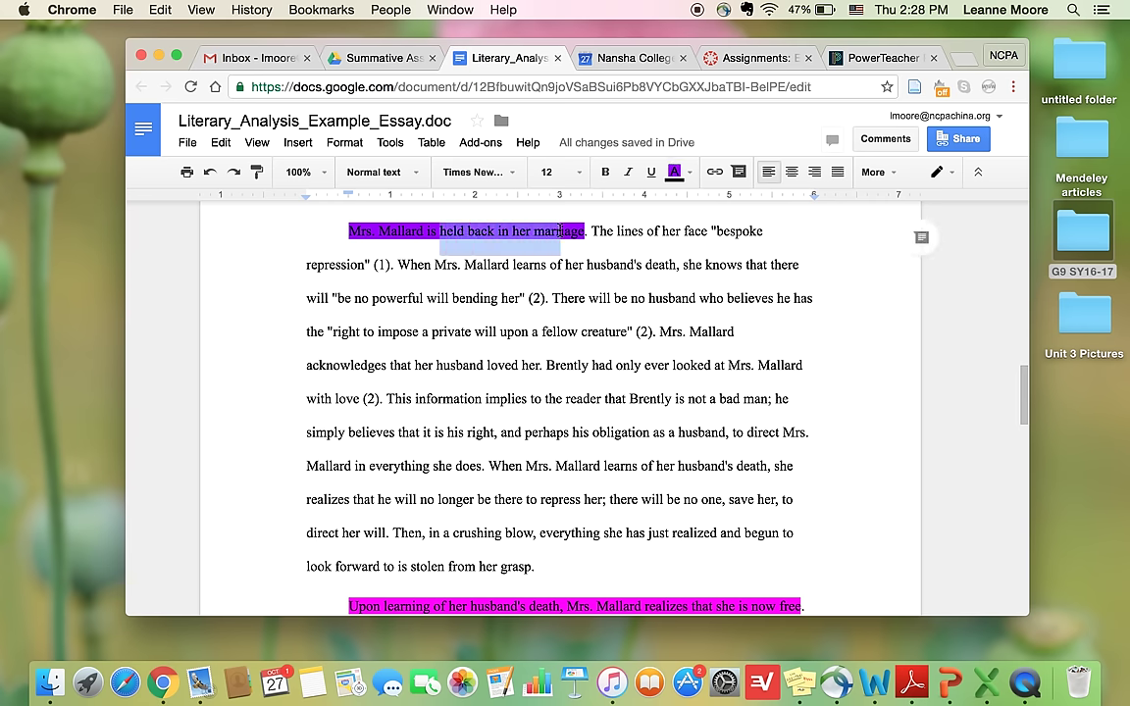
pyautogui.click(559, 263)
pyautogui.moveTo(434, 265); pyautogui.dragTo(530, 379)
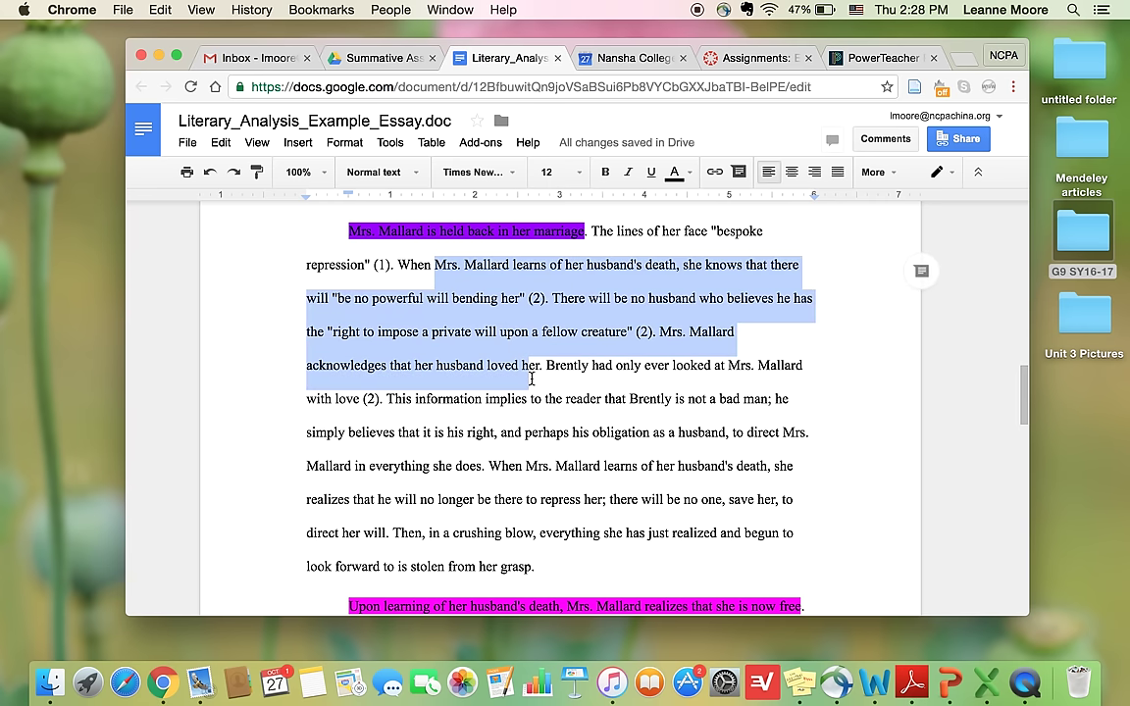
pyautogui.click(527, 373)
pyautogui.moveTo(413, 399); pyautogui.dragTo(540, 539)
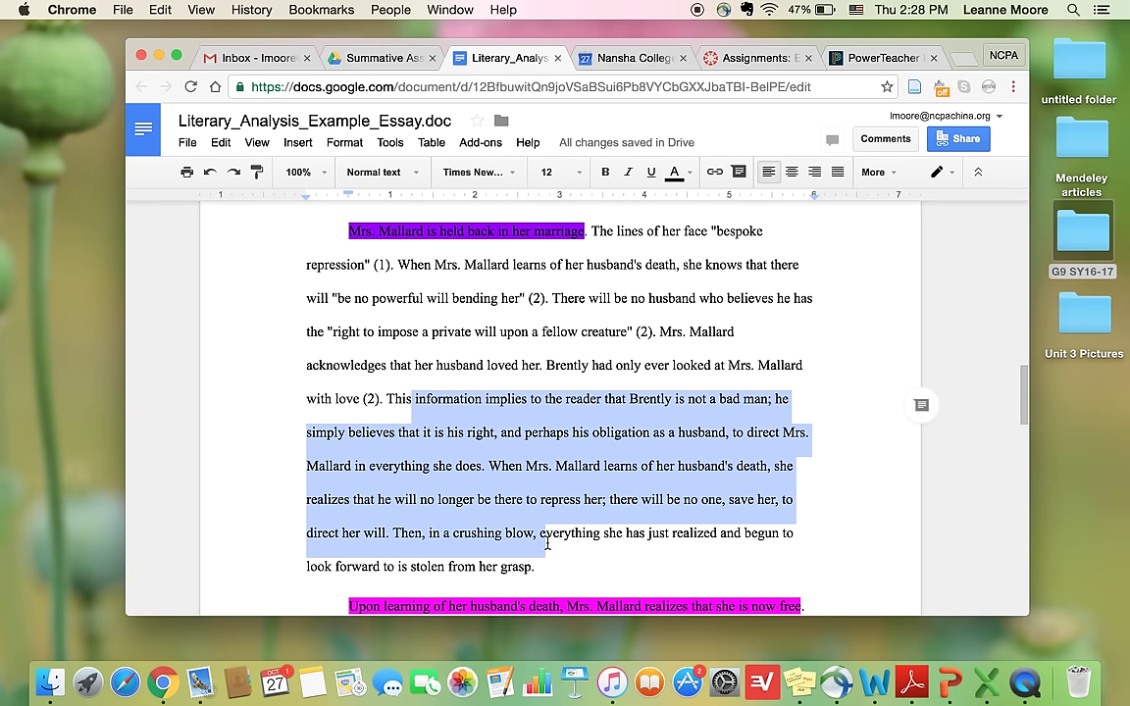
pyautogui.click(540, 539)
# - Examine the third body paragraph's pink topic sentence, its quotations and the analysis beginning "Mrs. Mallard sees the chance"
pyautogui.scroll(-5, 537, 534)
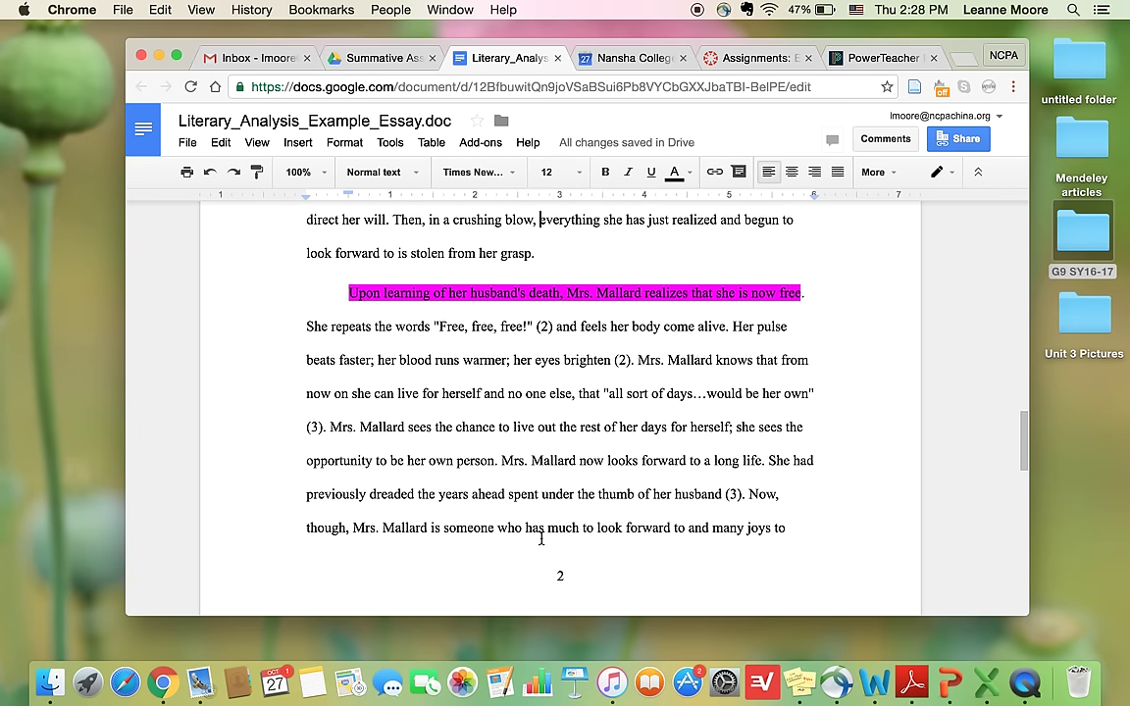
pyautogui.moveTo(567, 292); pyautogui.dragTo(721, 294)
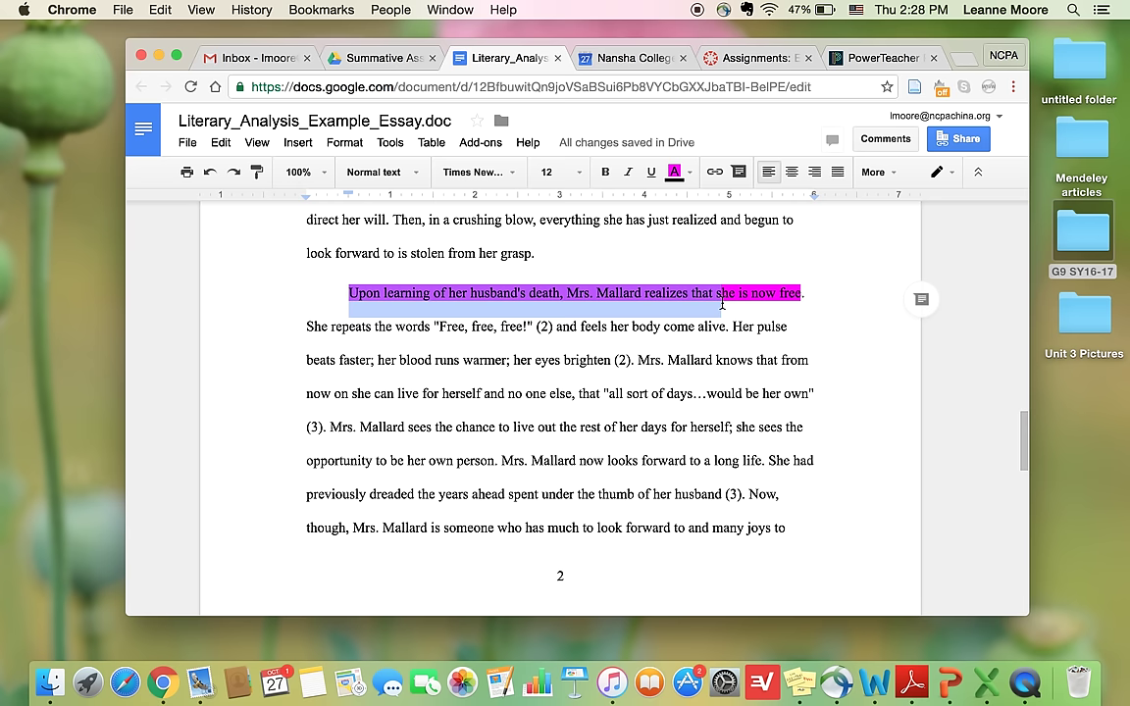
pyautogui.click(721, 292)
pyautogui.moveTo(439, 326); pyautogui.dragTo(771, 530)
pyautogui.click(360, 428)
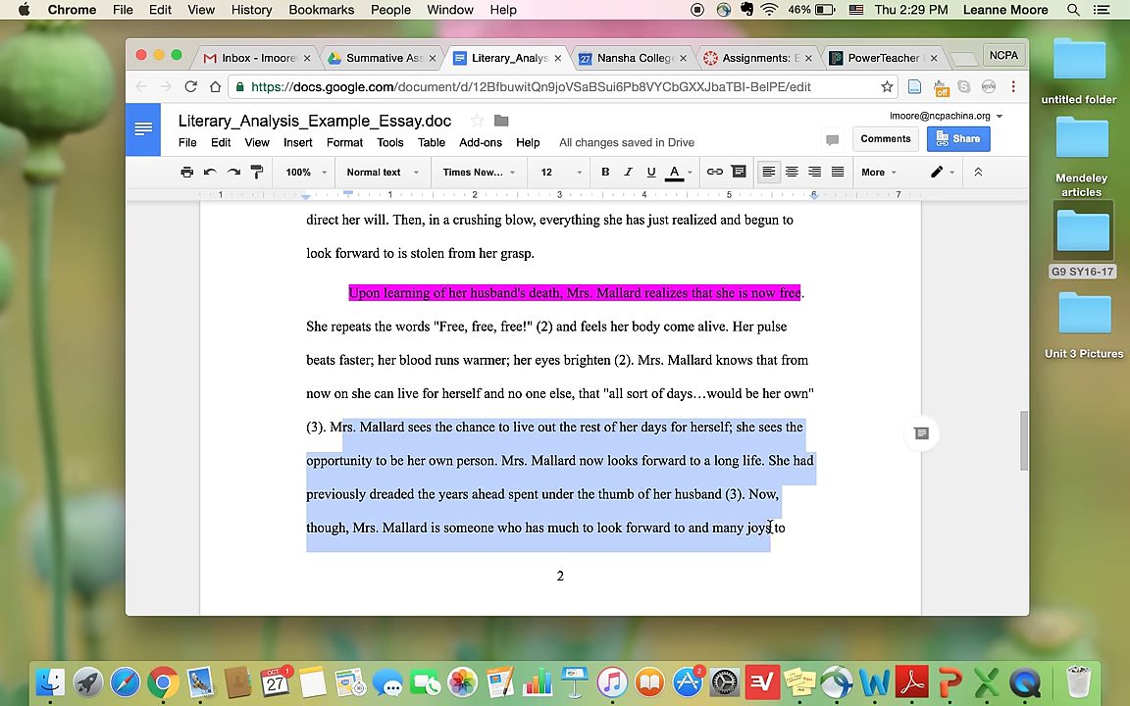
pyautogui.click(770, 529)
# - Follow the third body paragraph onto page 3 and examine the whole concluding paragraph beginning "Mrs. Louise Mallard experiences"
pyautogui.scroll(-10, 770, 528)
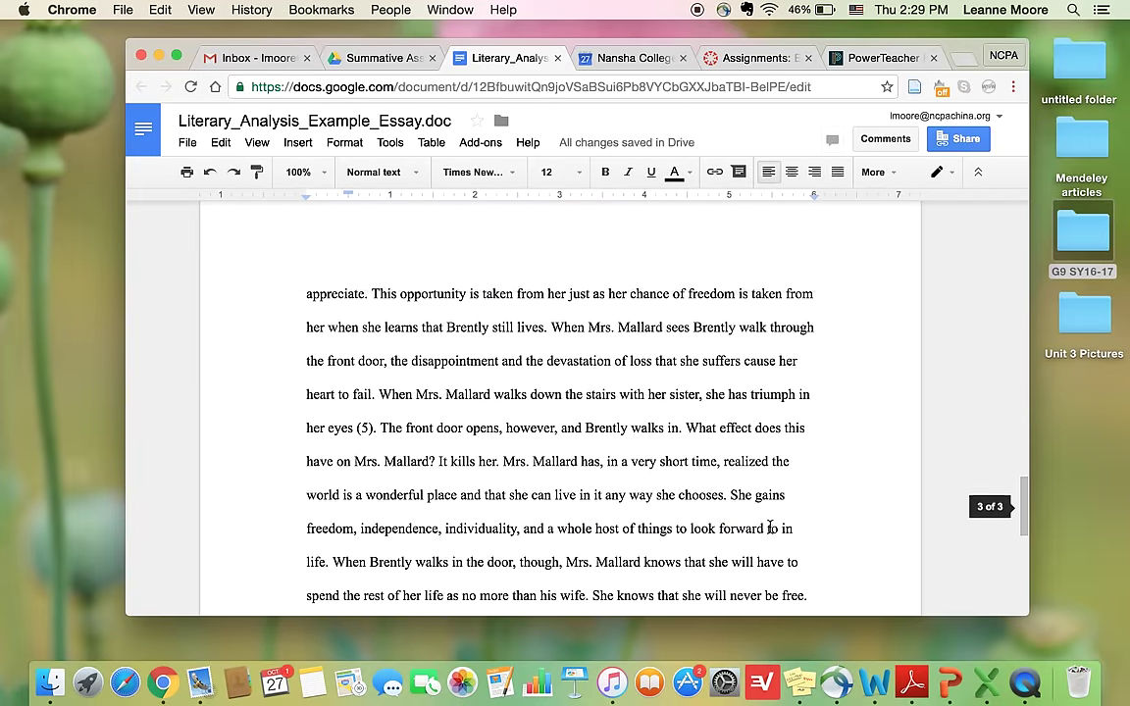
pyautogui.scroll(-5, 770, 528)
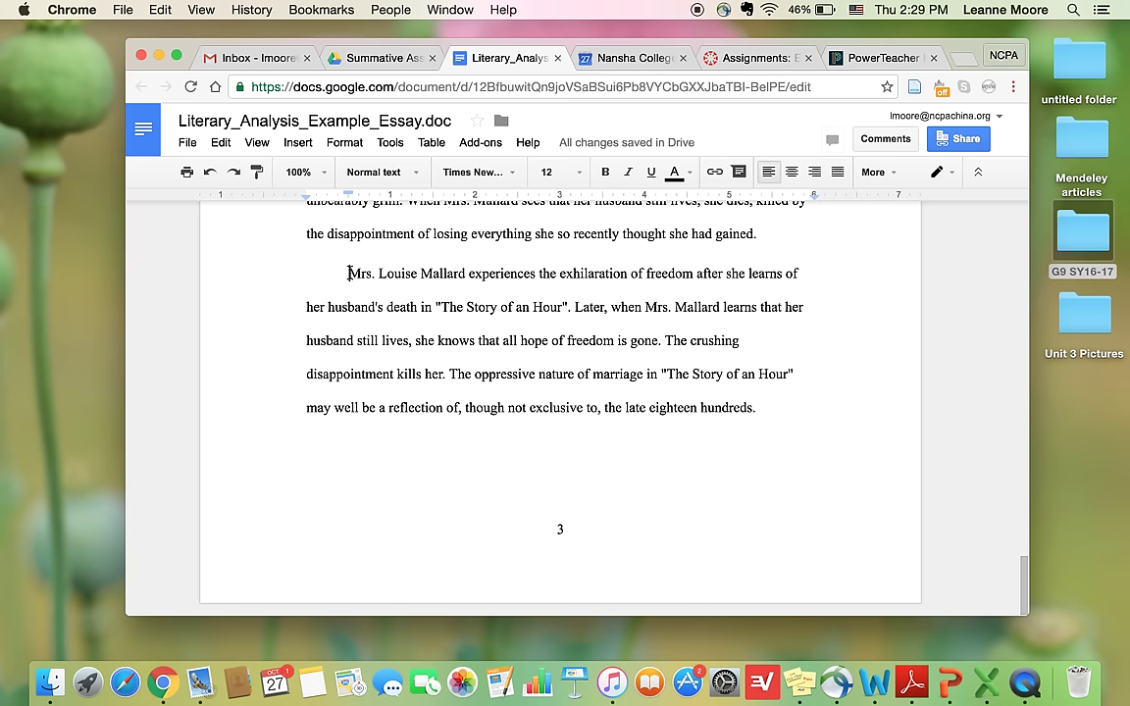
pyautogui.moveTo(349, 273); pyautogui.dragTo(764, 406)
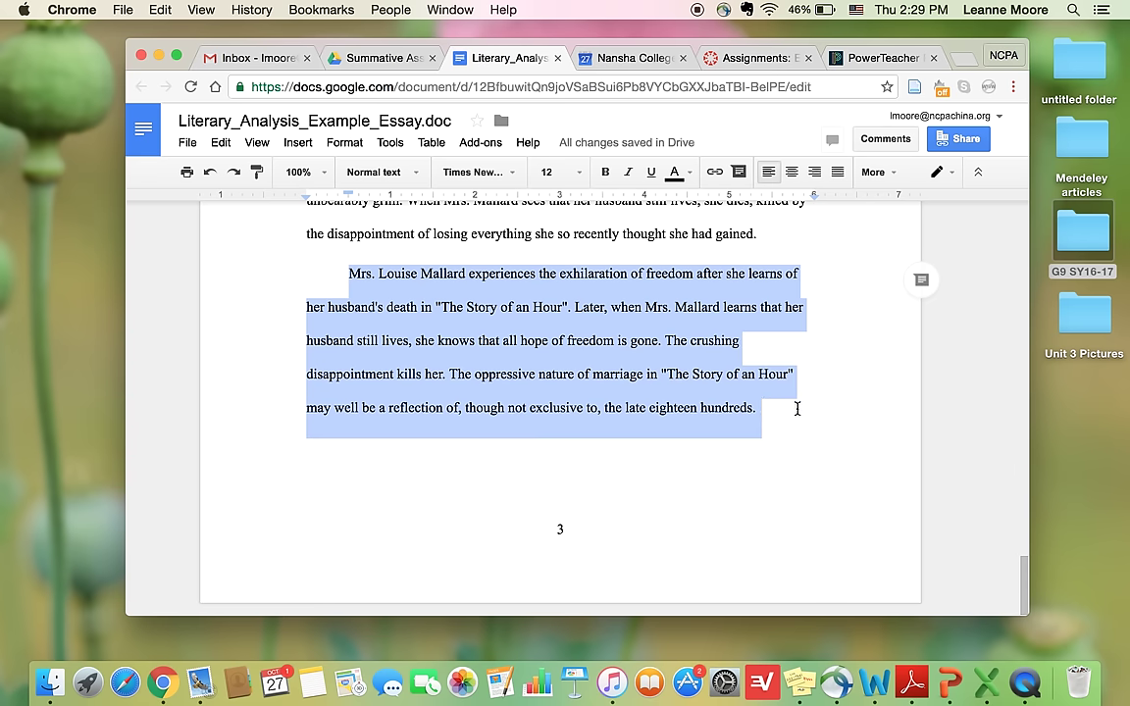
pyautogui.click(774, 412)
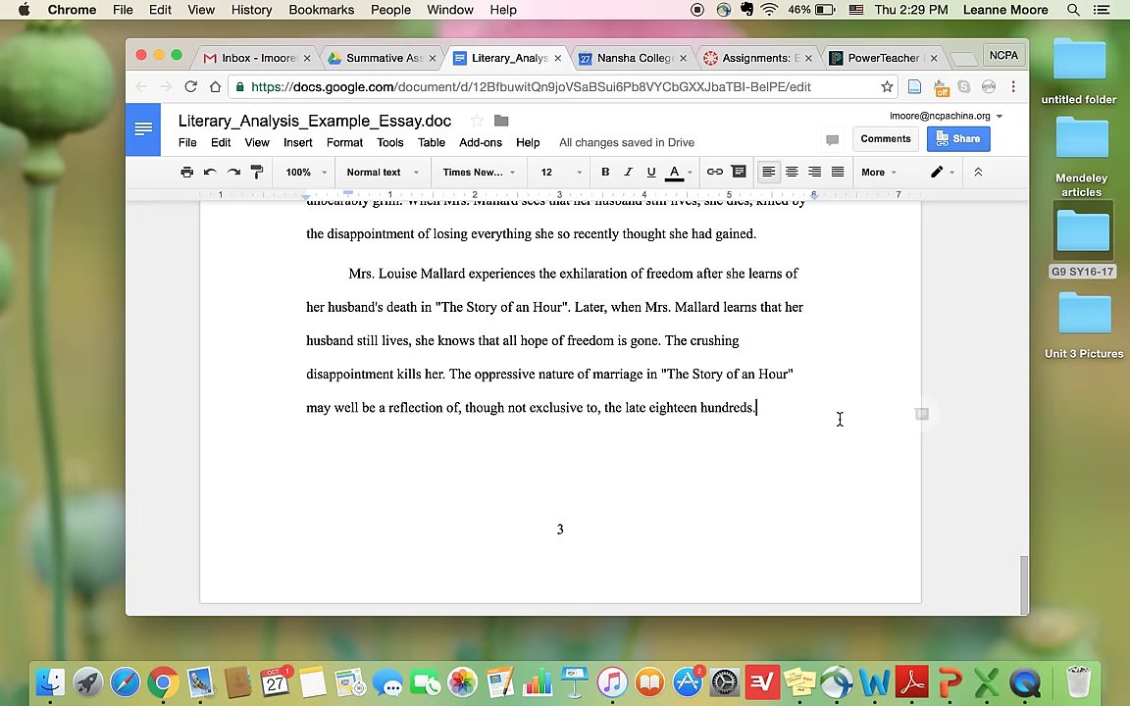
# - Return to the introduction on page 1 and review its color-coded thesis statement
pyautogui.scroll(10, 840, 416)
pyautogui.scroll(15, 840, 419)
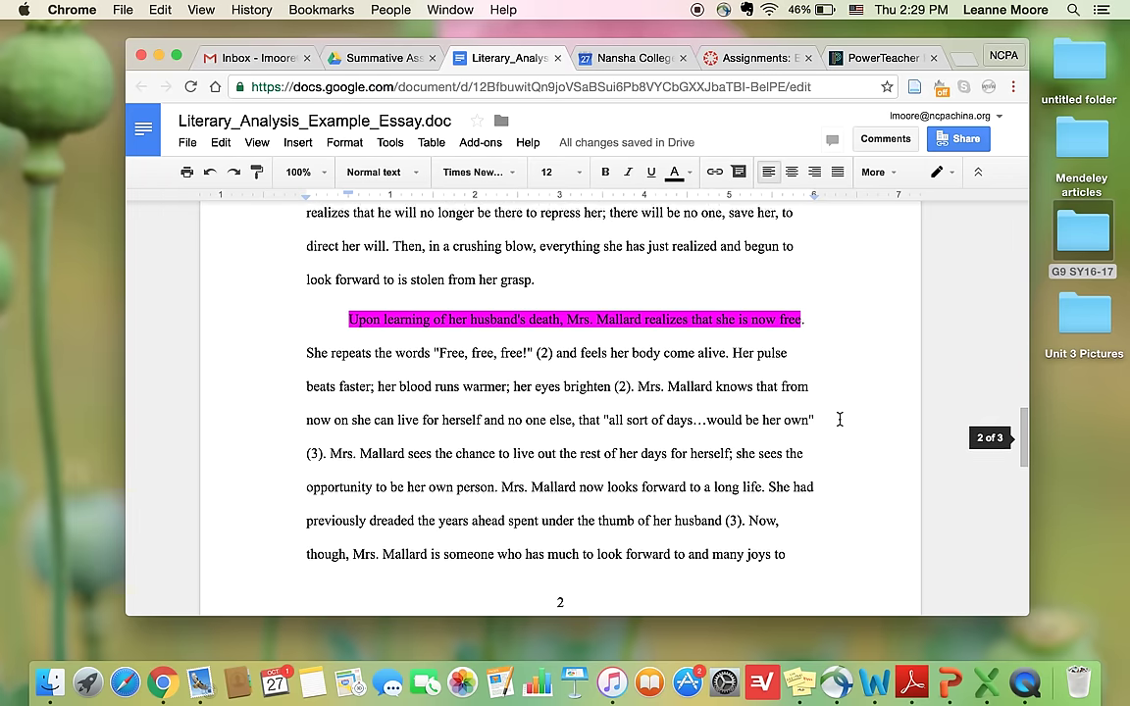
pyautogui.scroll(7, 839, 419)
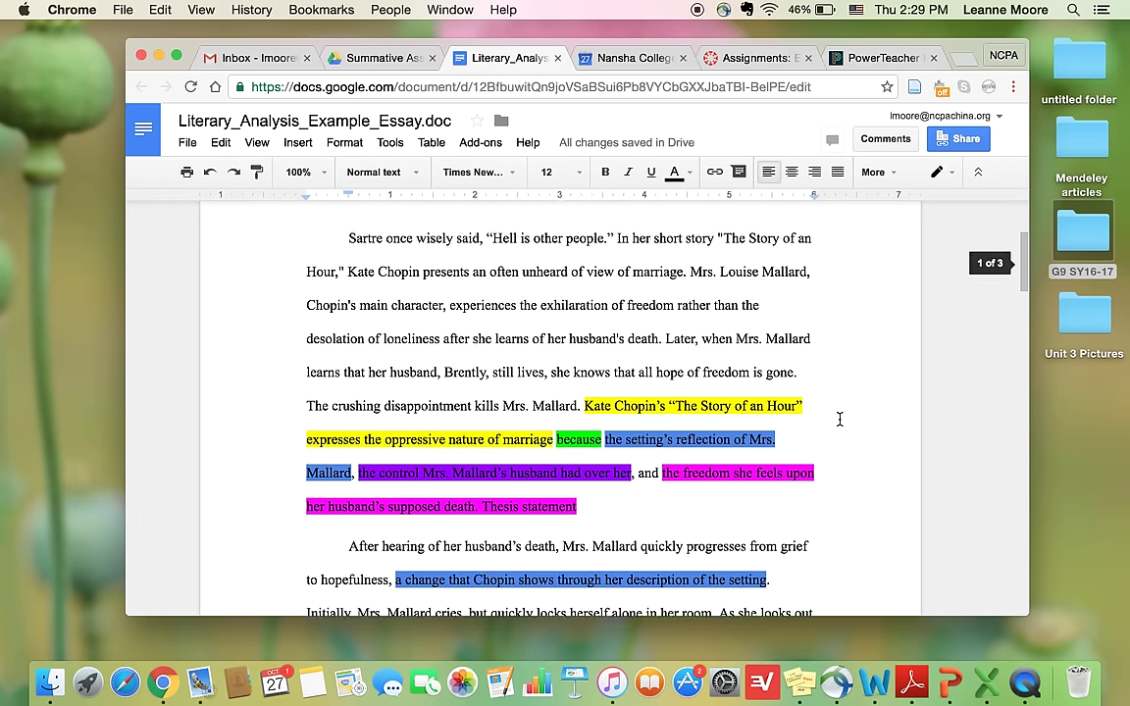